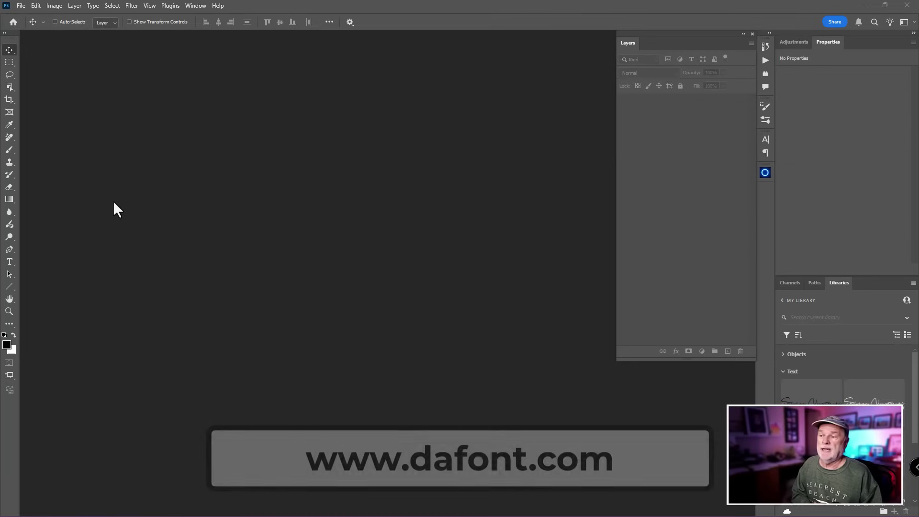
Switch to DaFont in Edge and search the site for 'signature' fonts.
key("alt+Tab")
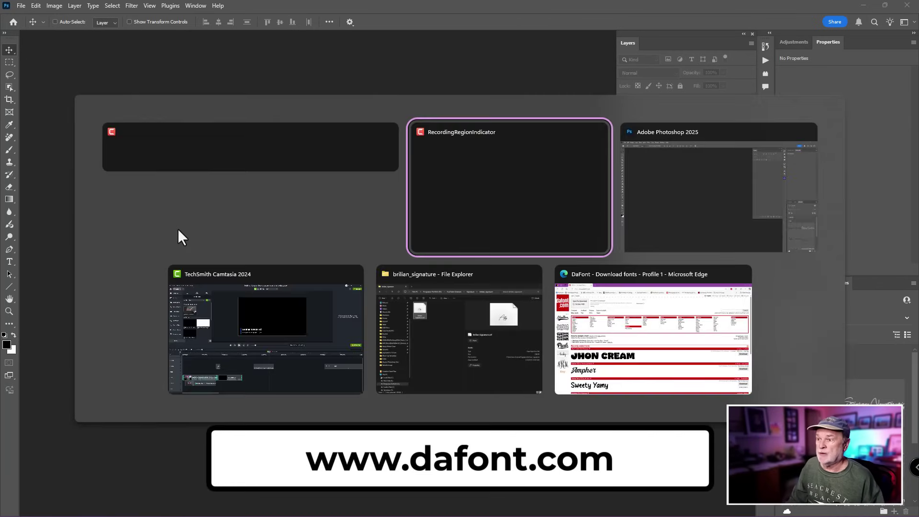
key("alt+Tab")
key("alt+Tab")
key("alt+Tab")
key("alt+Tab")
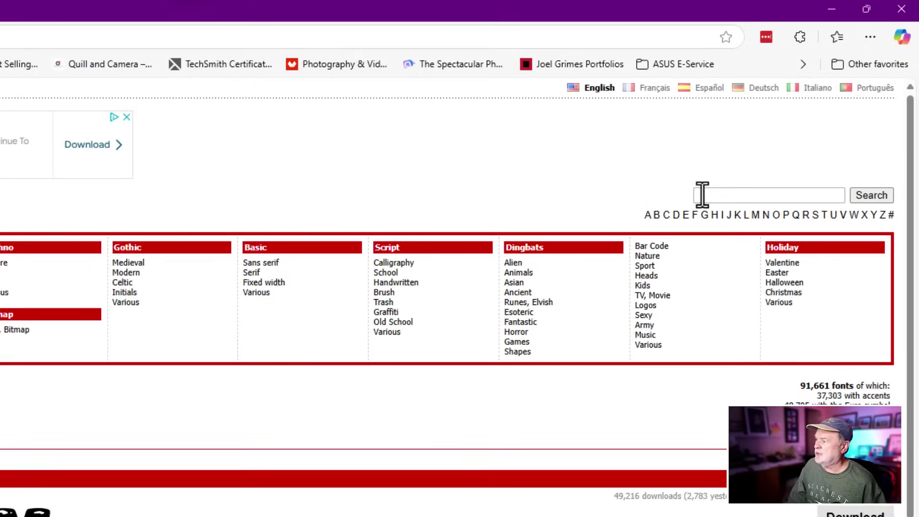
left_click(702, 195)
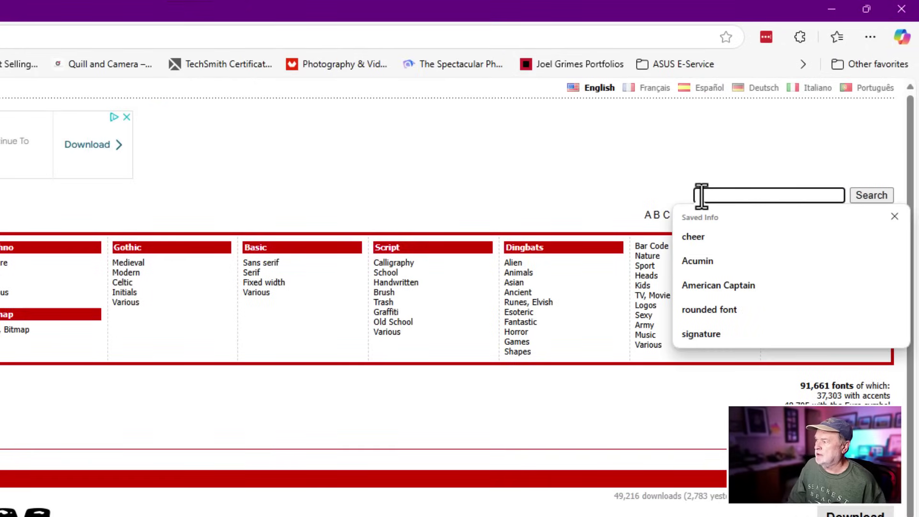
left_click(702, 196)
type("signature")
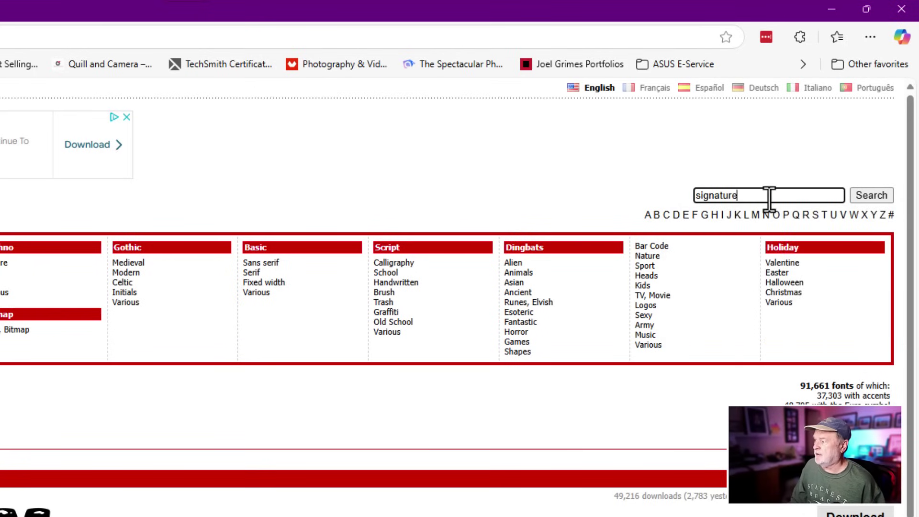
left_click(865, 197)
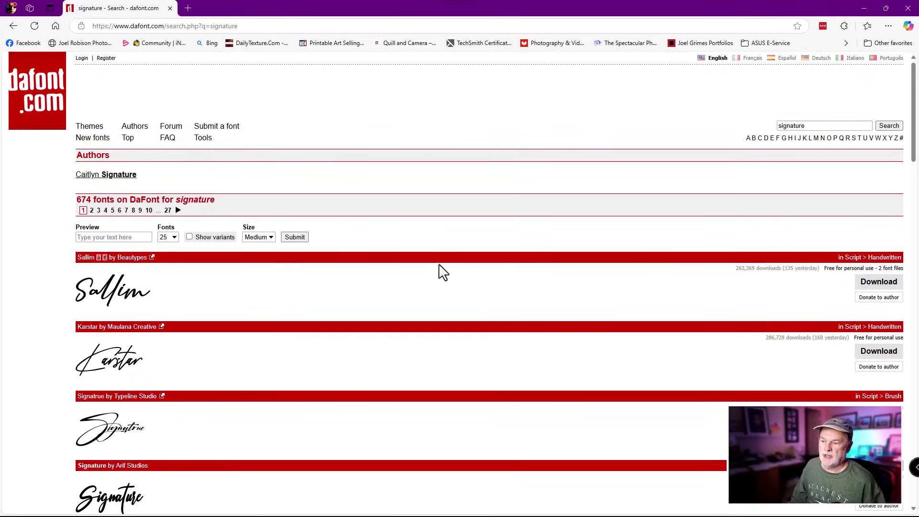
Scroll the signature results and open the Belina Studio author page from the Signature entry.
scroll(171, 312, "down", 5)
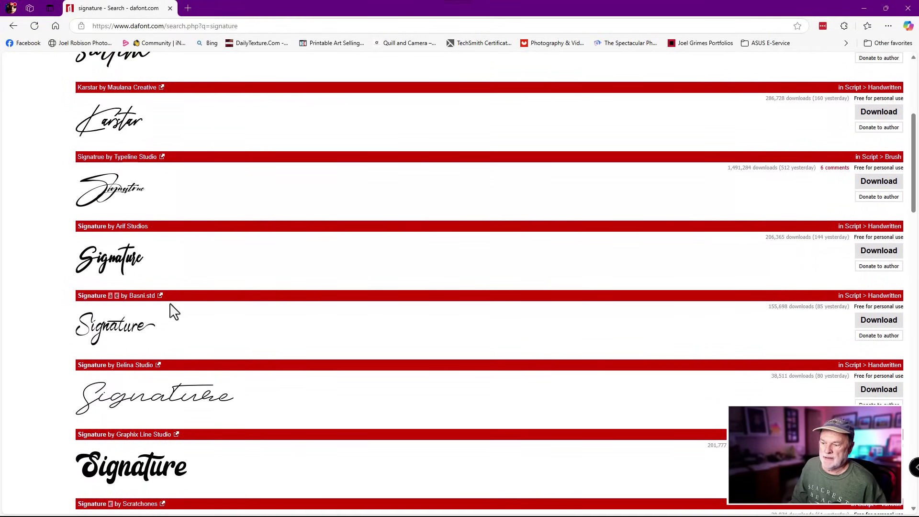
scroll(193, 327, "down", 1)
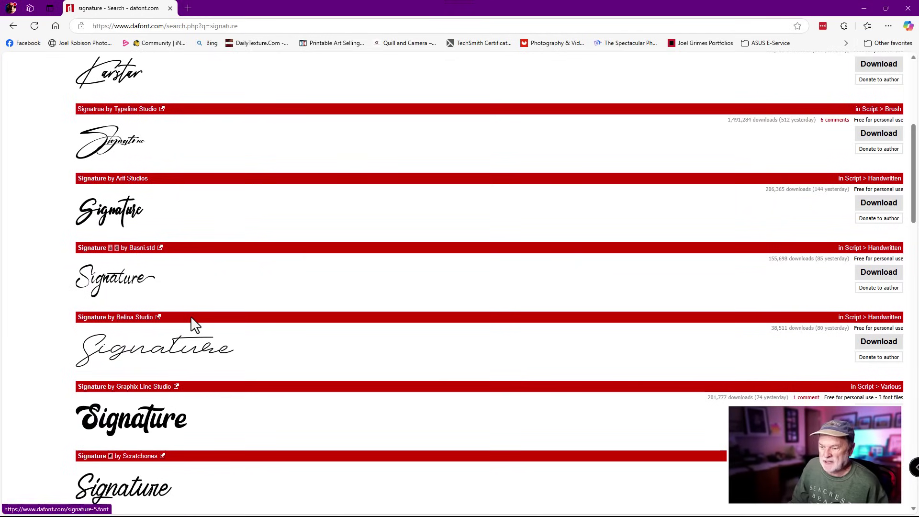
scroll(193, 327, "down", 1)
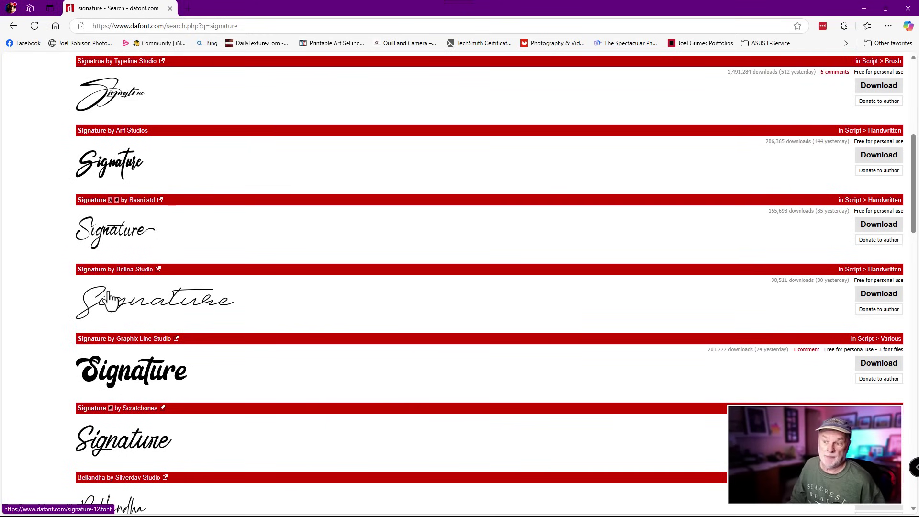
left_click(129, 271)
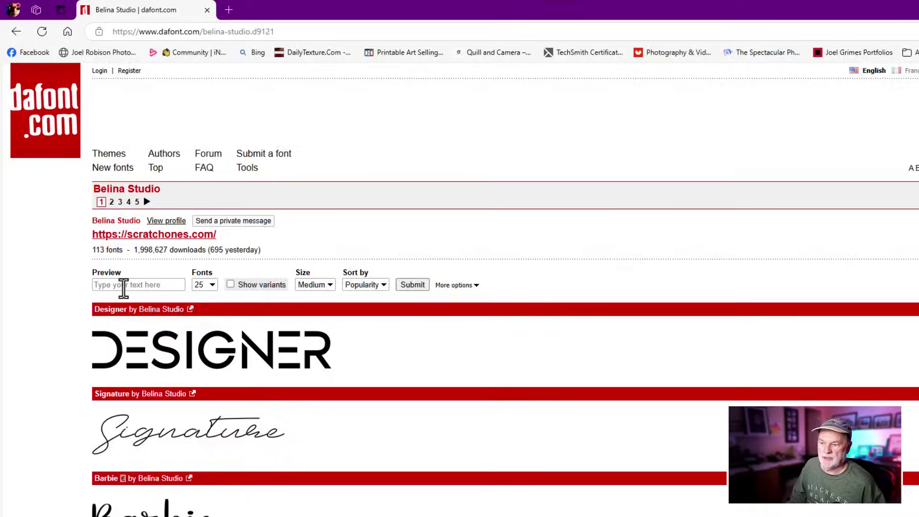
Preview all Belina Studio fonts using the person's first name as sample text.
left_click(102, 234)
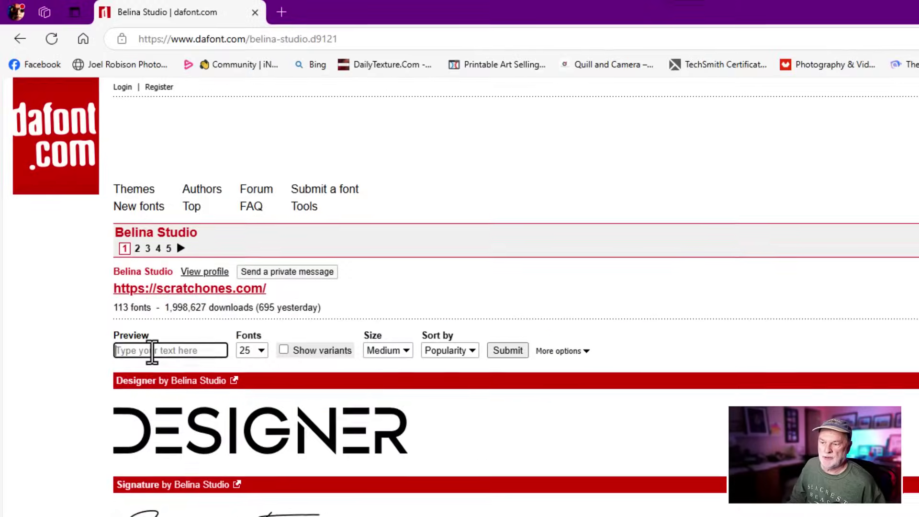
type("S")
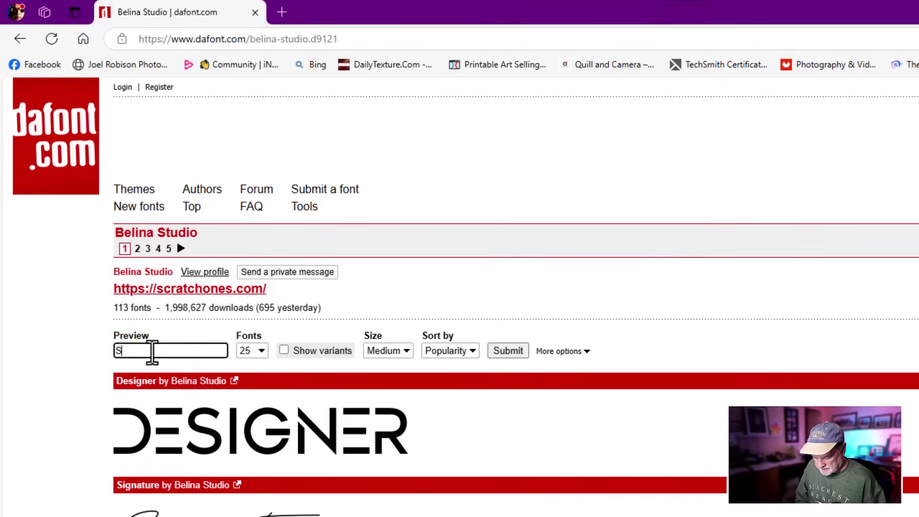
type("tephen")
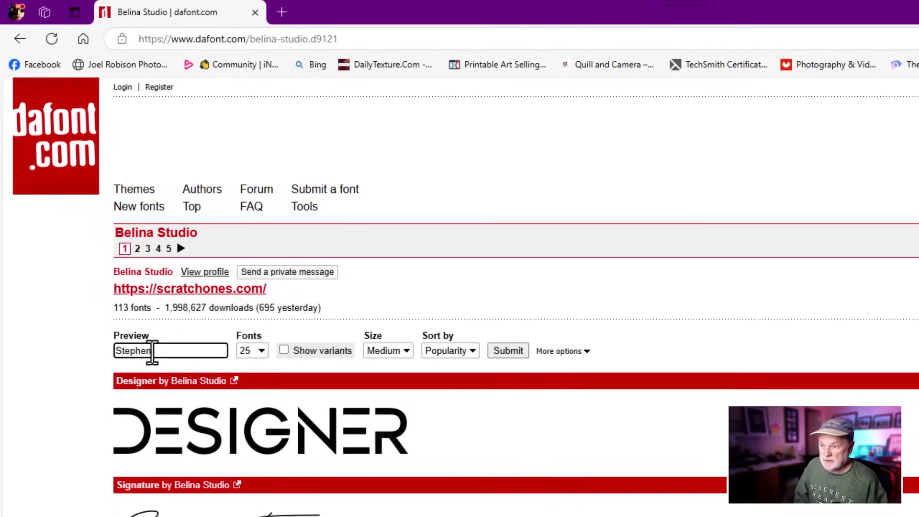
left_click(510, 352)
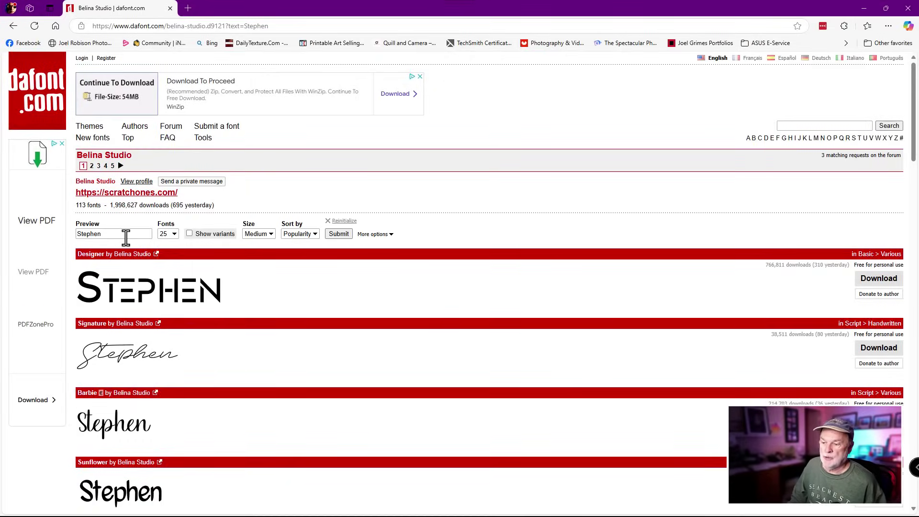
Open the Belina Studio Signature font entry and start downloading signature_12.zip.
scroll(127, 240, "down", 5)
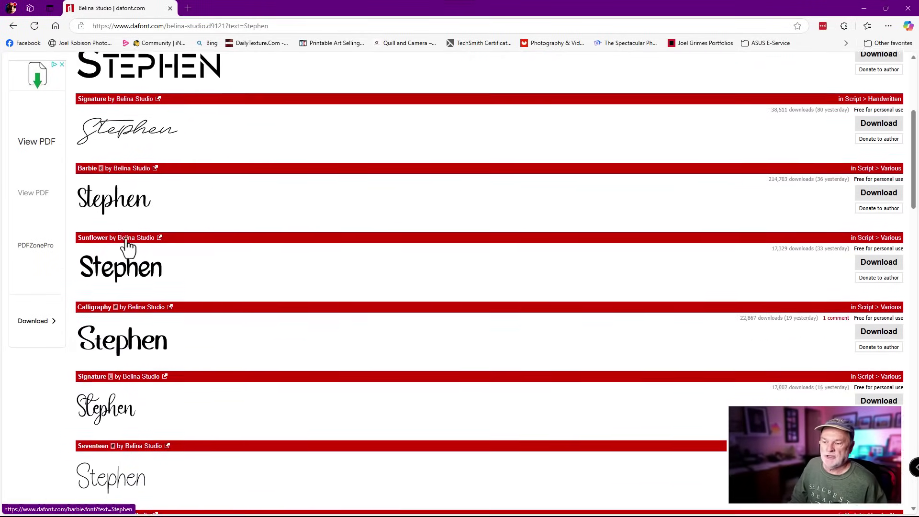
scroll(127, 239, "down", 1)
scroll(127, 242, "up", 4)
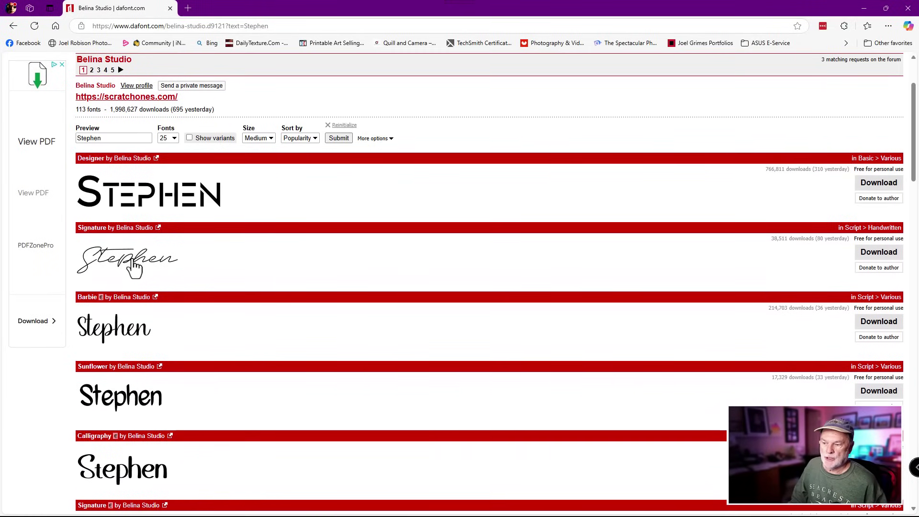
left_click(130, 230)
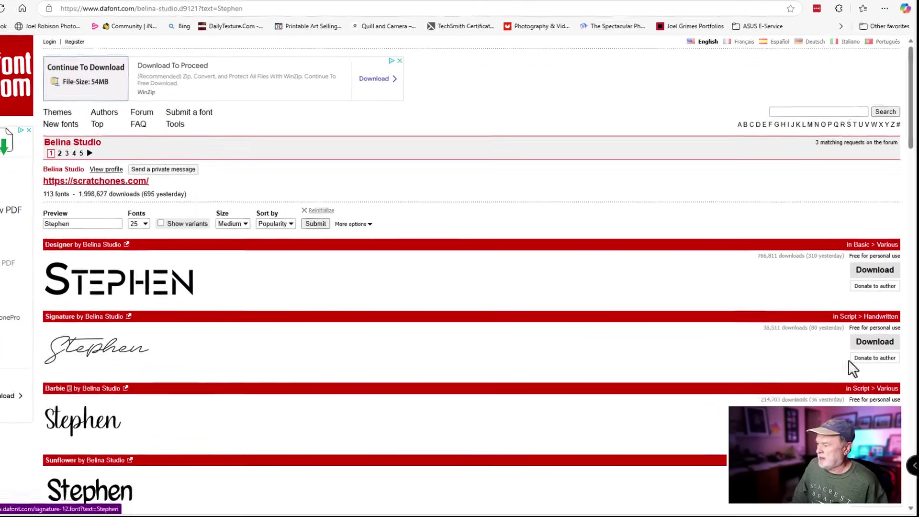
left_click(872, 348)
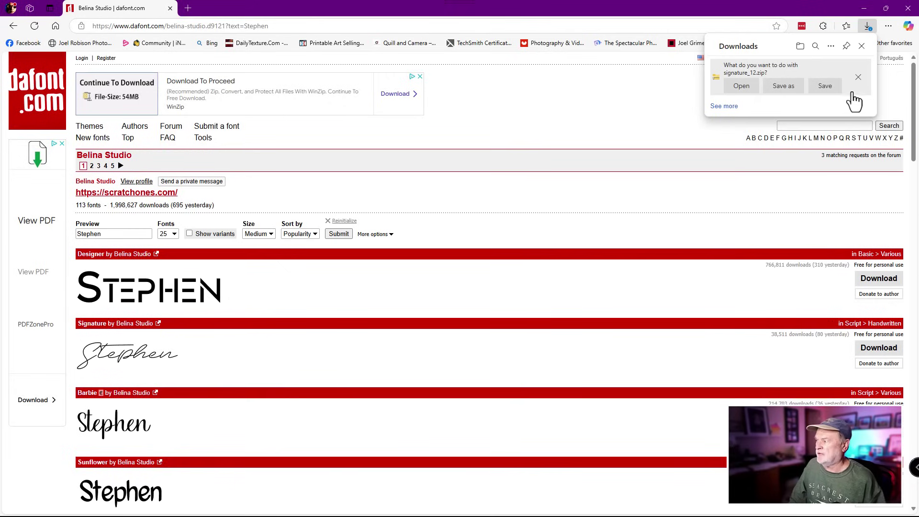
Cancel the signature_12.zip download and close Edge, leaving Photoshop in front.
left_click(859, 78)
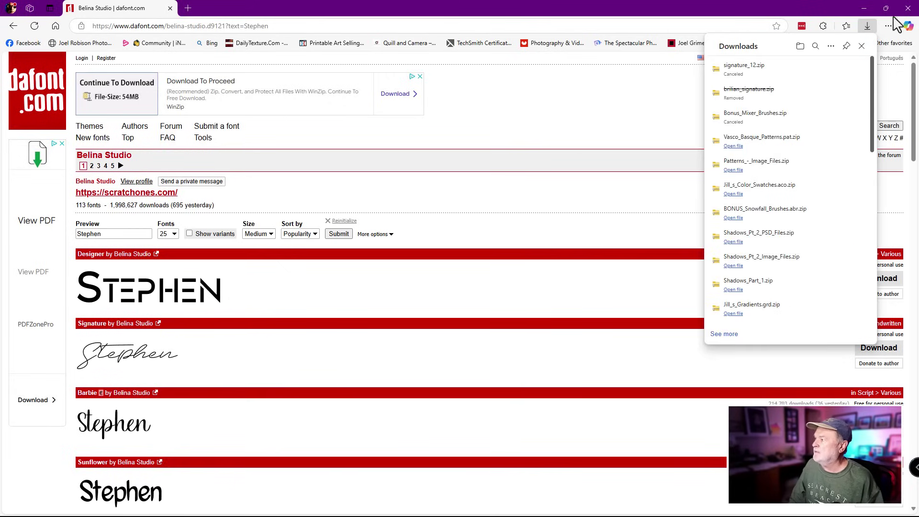
left_click(864, 8)
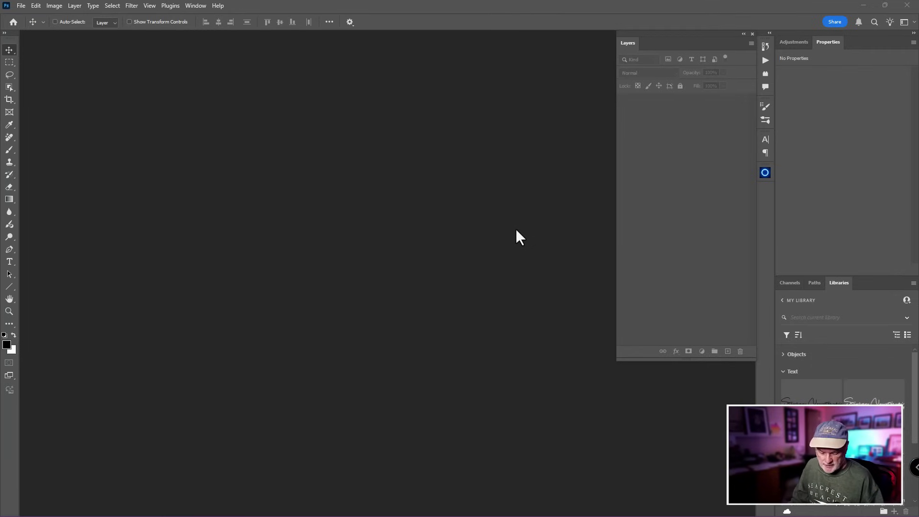
Bring the brilian_signature File Explorer window forward and move it down and left.
key("alt+Tab")
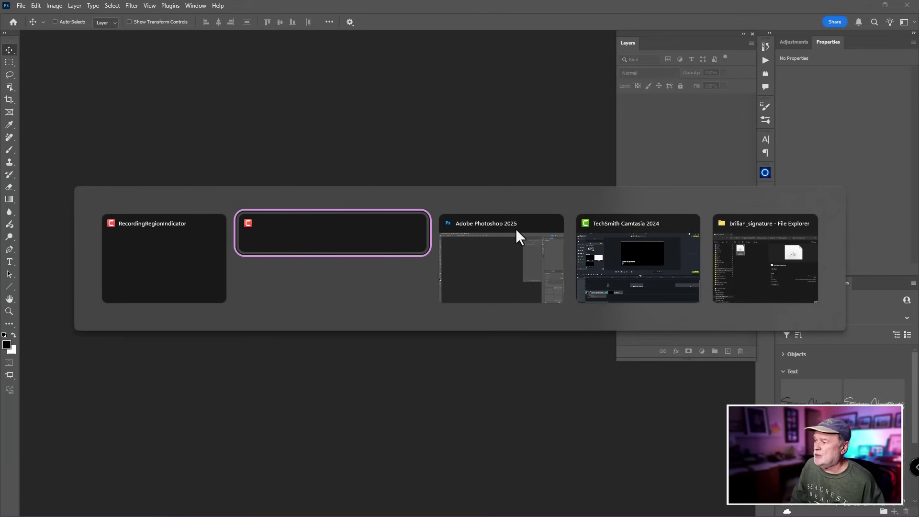
key("Tab")
key("Tab")
key("Tab")
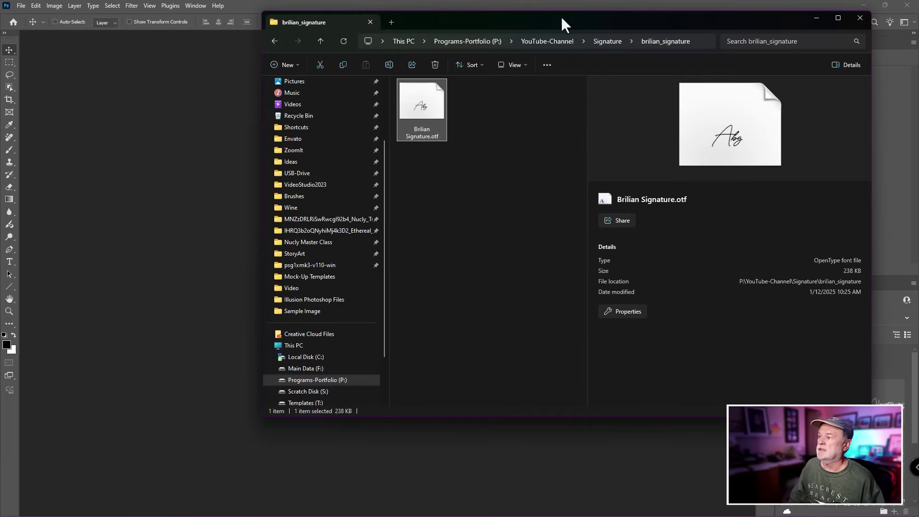
left_click_drag(562, 18, 452, 37)
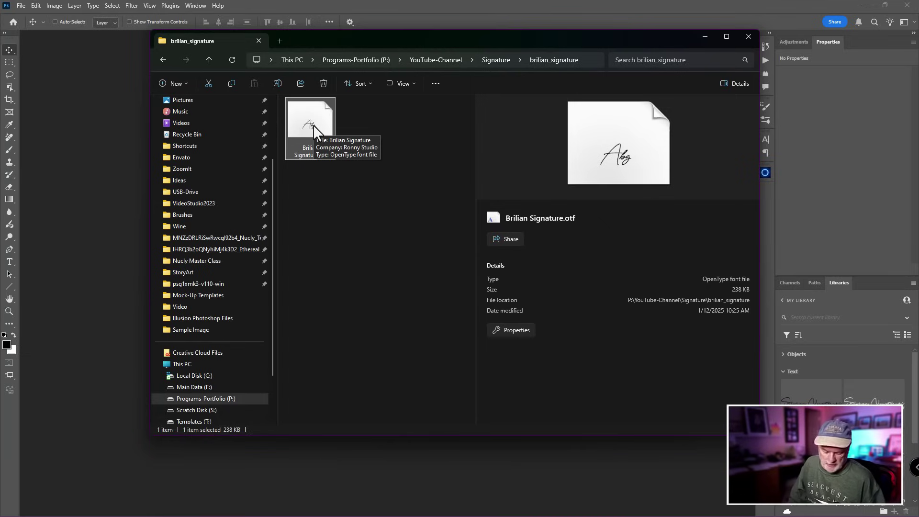
Preview Brilian Signature.otf, install it from its shortcut menu, and close the folder window.
double_click(313, 125)
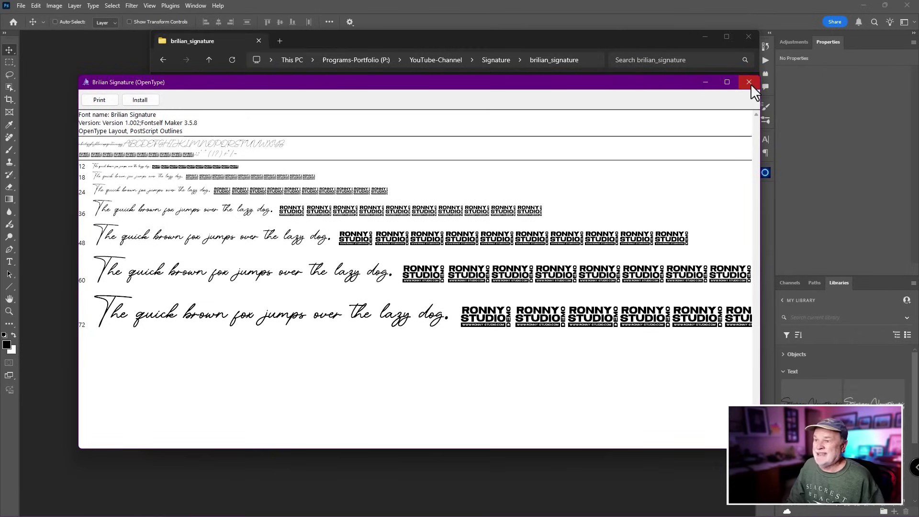
left_click(749, 83)
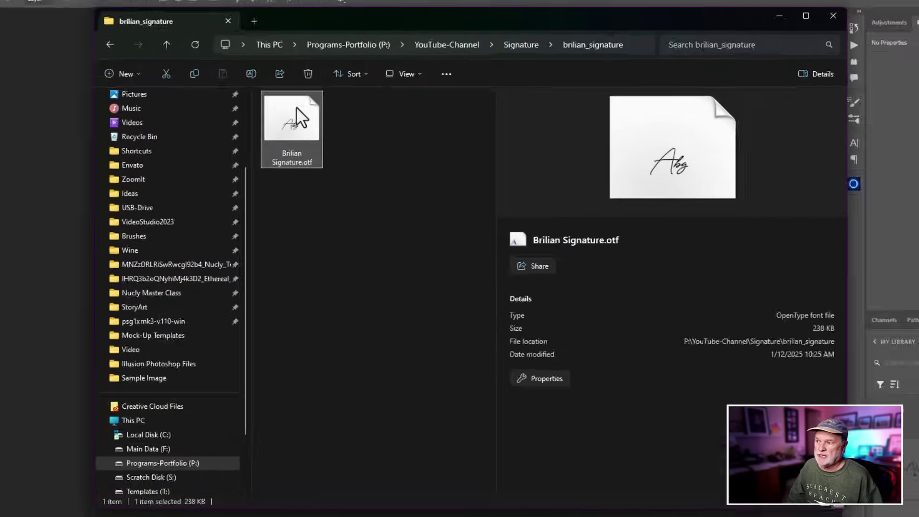
right_click(296, 106)
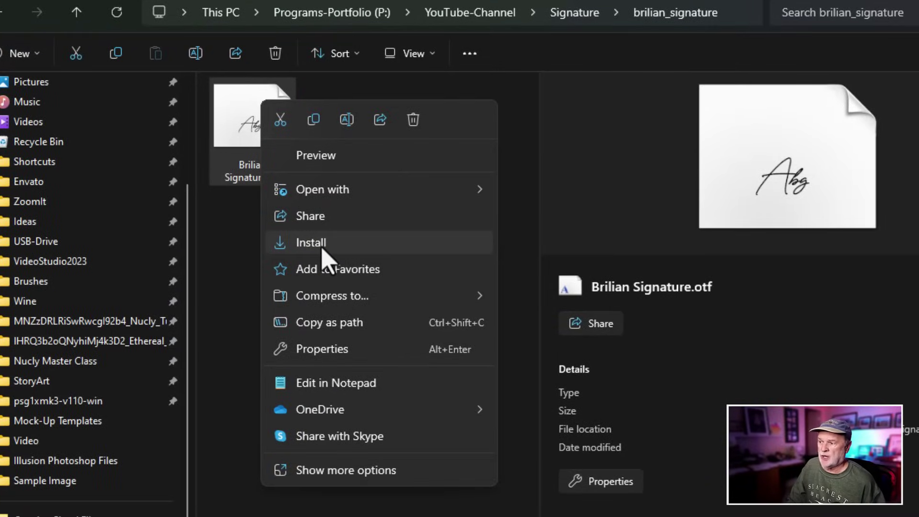
left_click(322, 248)
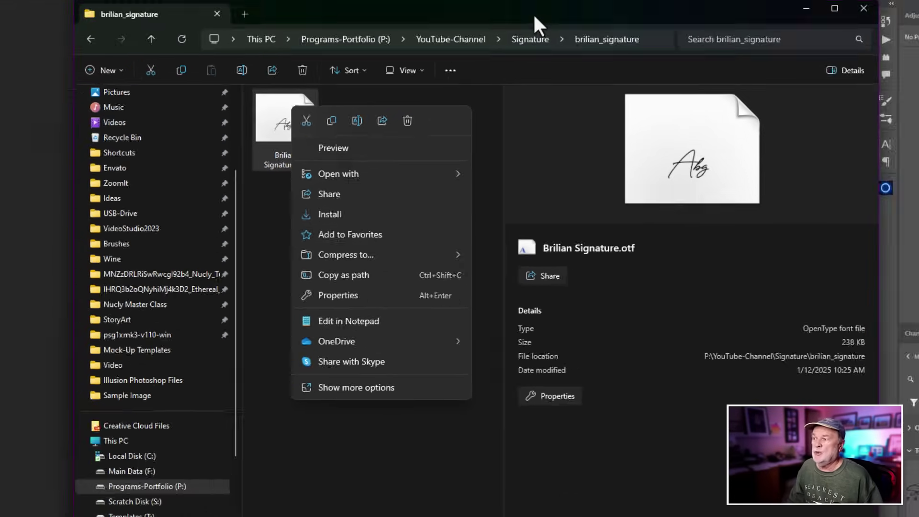
left_click(578, 0)
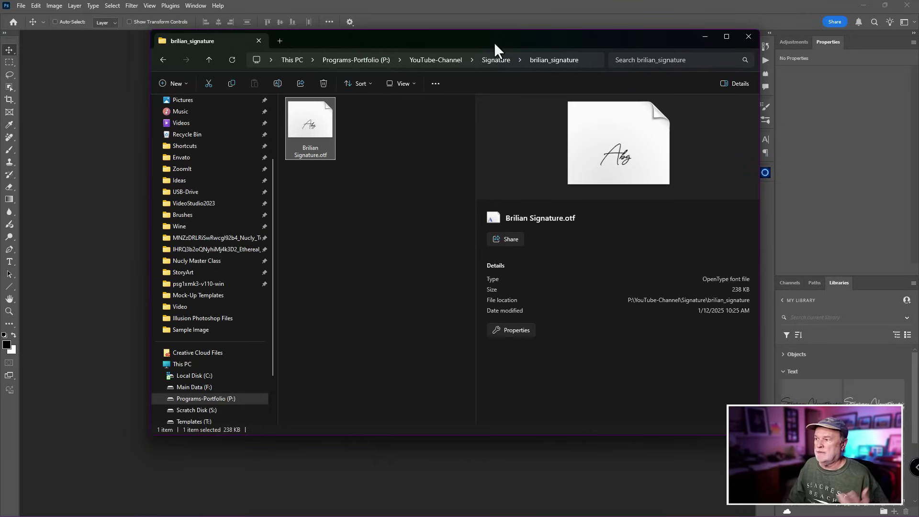
left_click(747, 41)
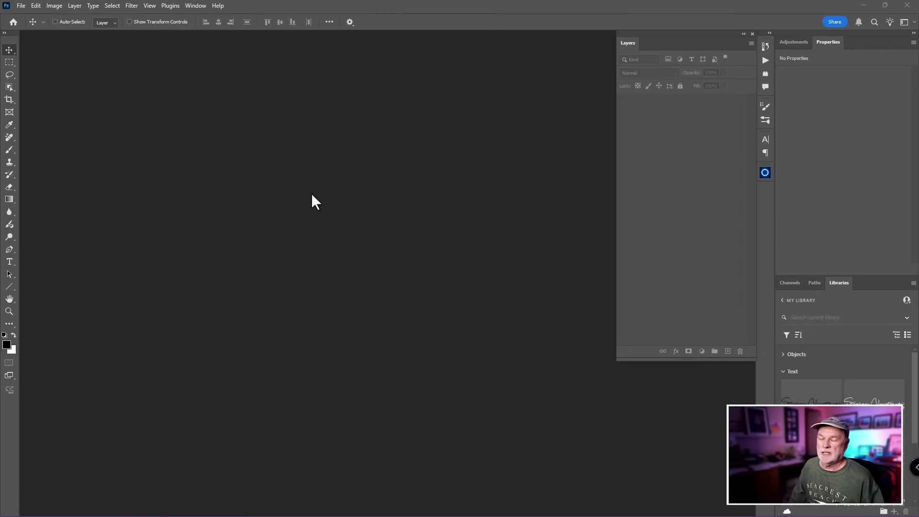
key("ctrl")
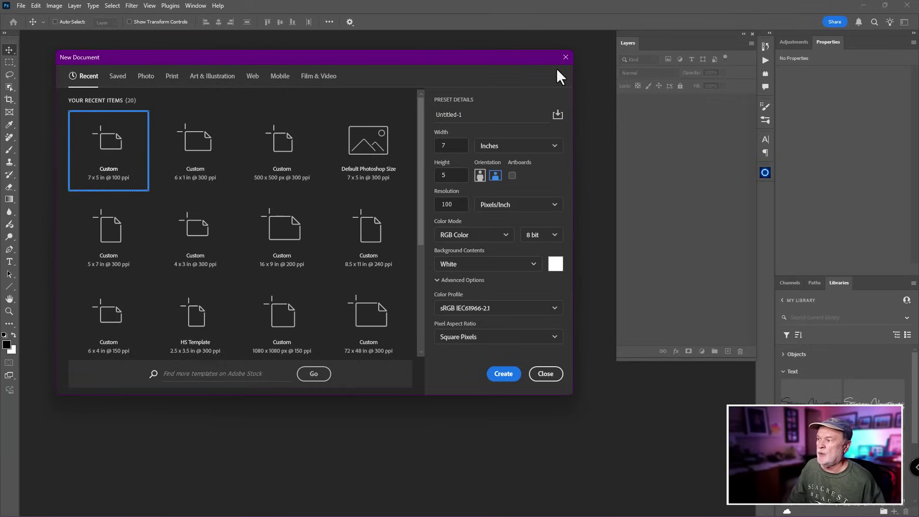
left_click(567, 57)
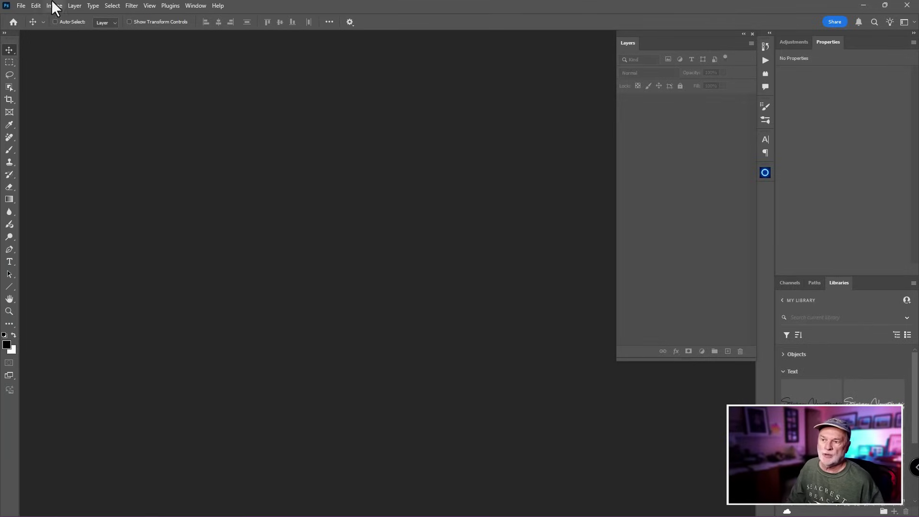
Create a 6 × 1 in, 300 ppi new document with Transparent background contents.
left_click(22, 5)
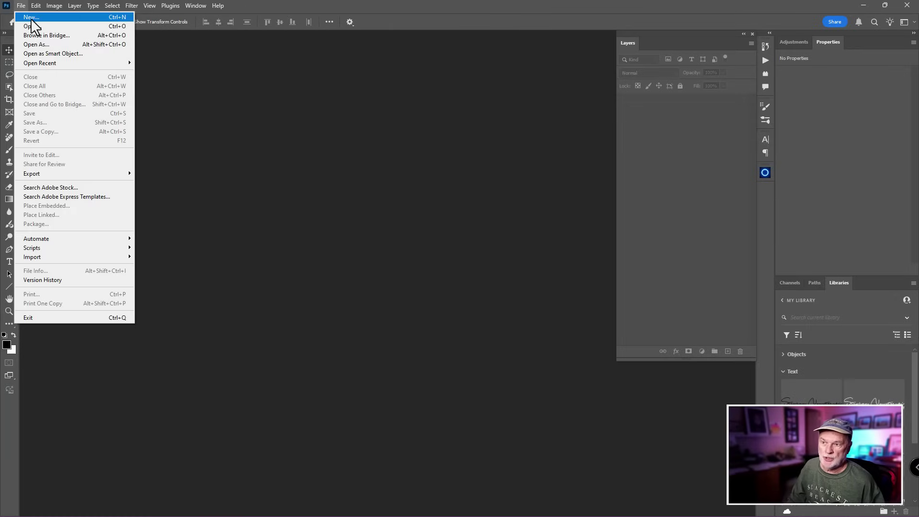
left_click(32, 19)
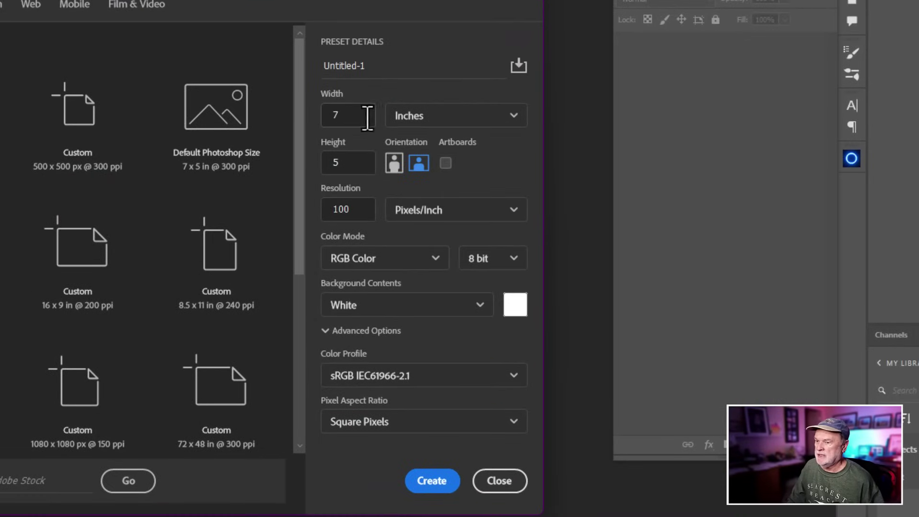
double_click(336, 115)
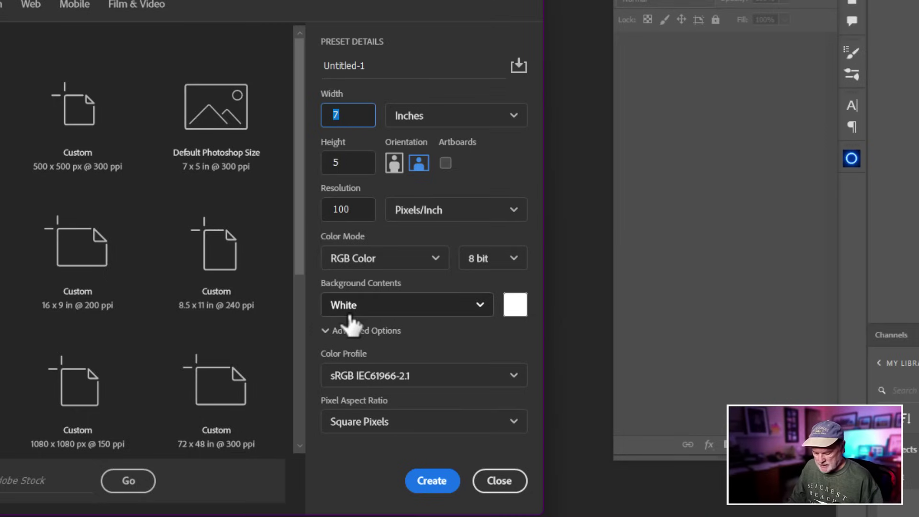
type("6")
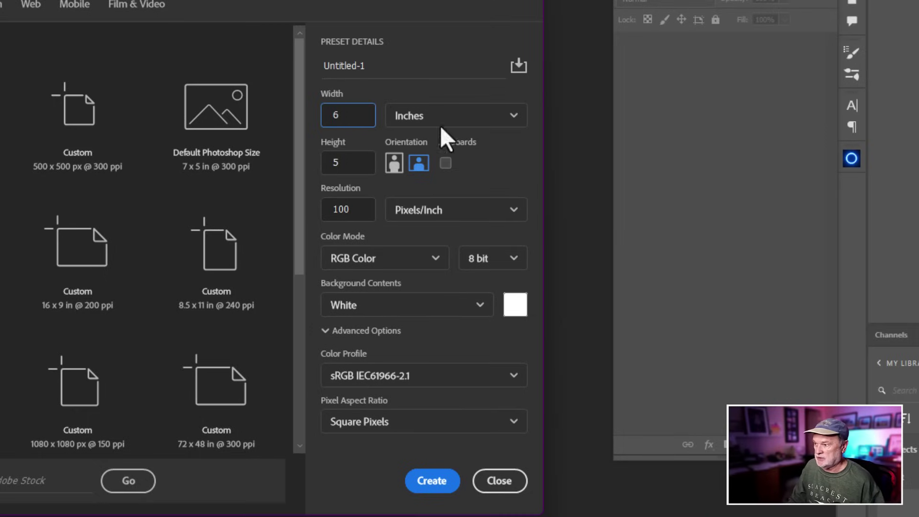
double_click(352, 163)
type("1")
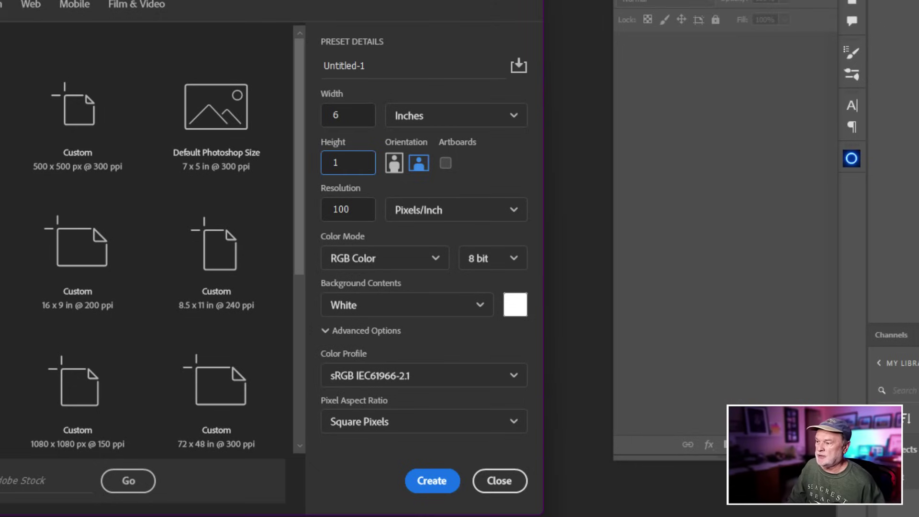
double_click(357, 209)
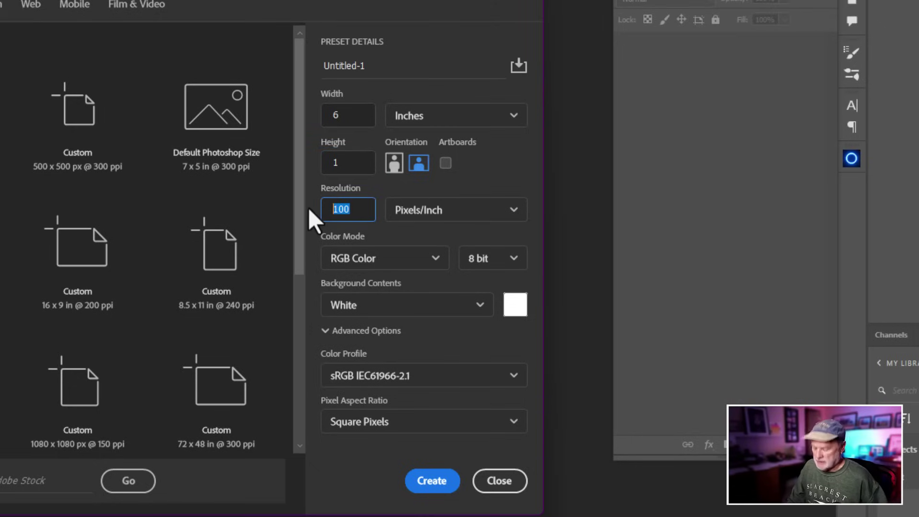
type("300")
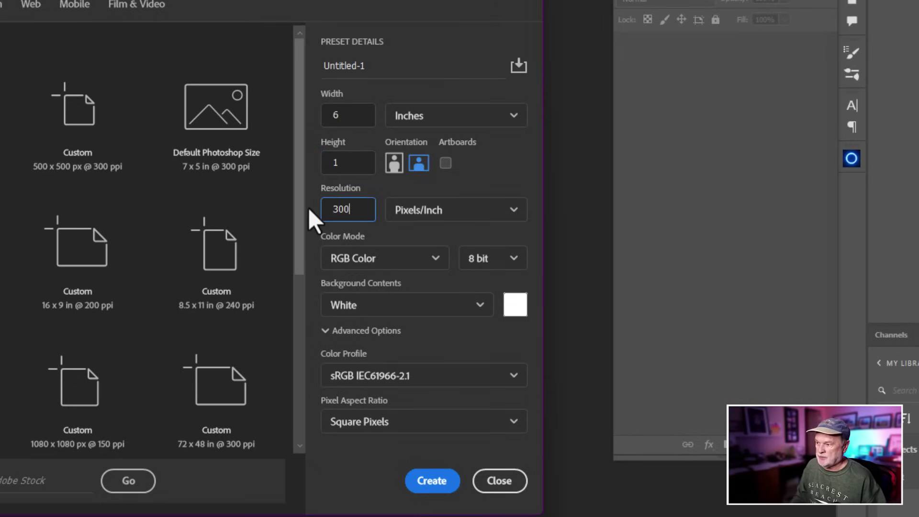
left_click(431, 314)
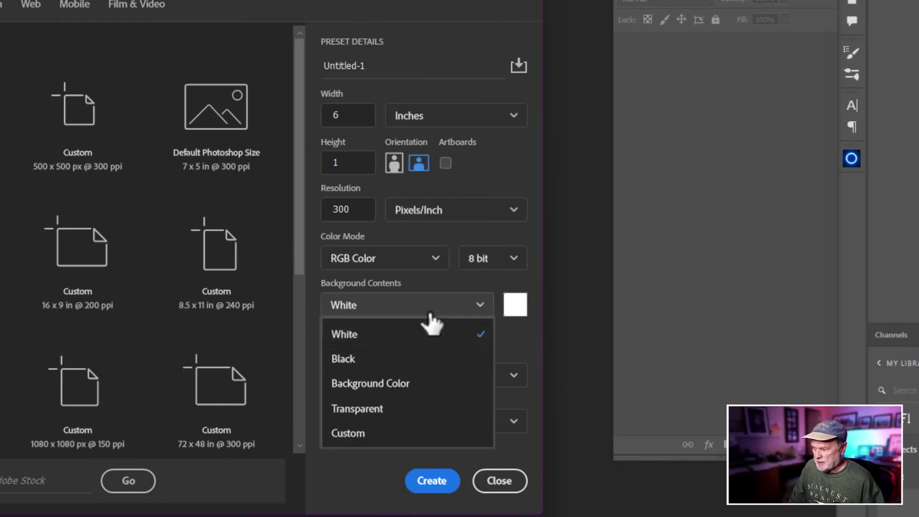
left_click(353, 417)
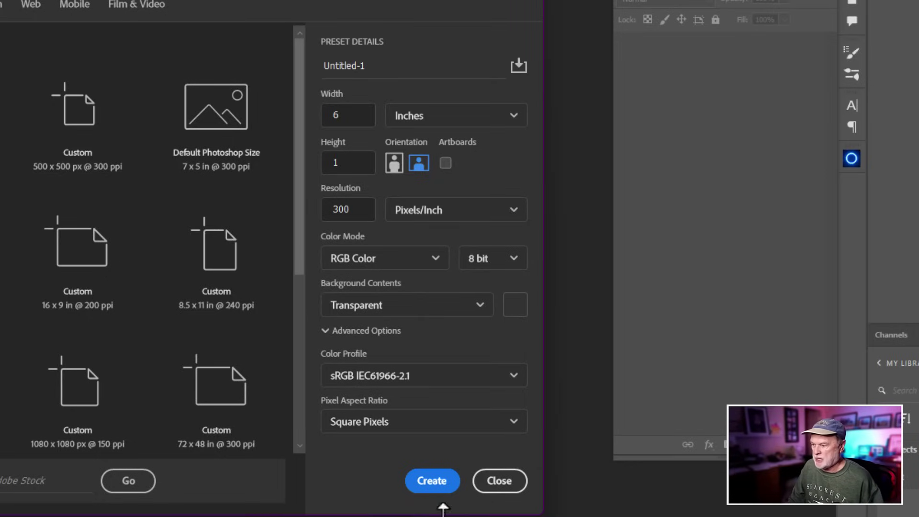
left_click(432, 484)
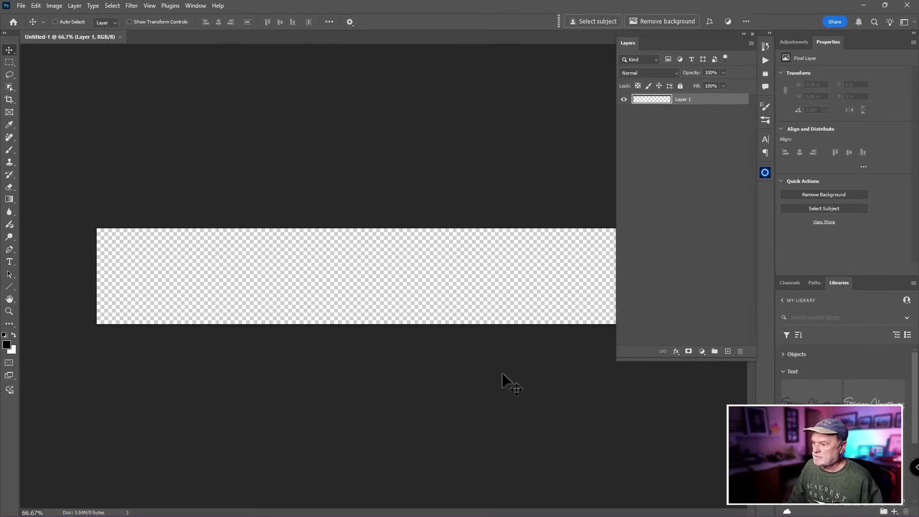
Zoom out, switch to full-screen view with menu bar, pan the canvas, and pick the Type tool.
key("ctrl+minus")
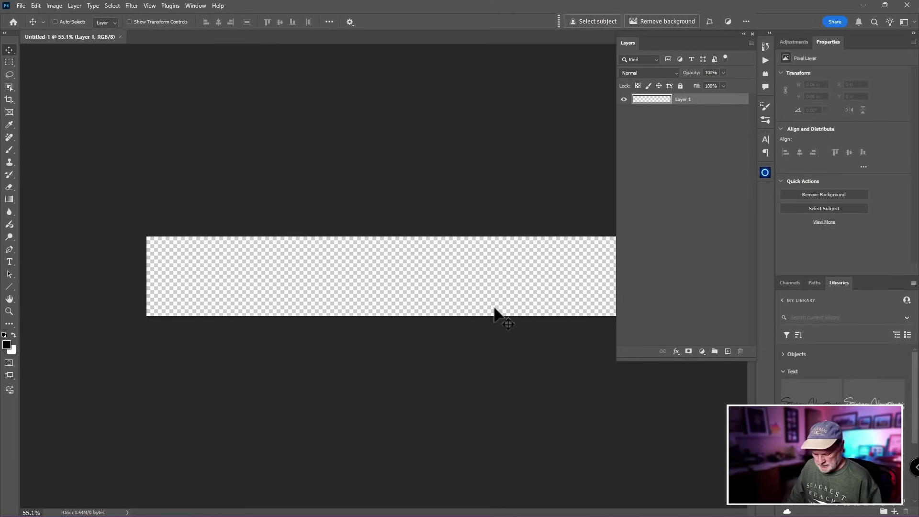
key("f")
left_click_drag(497, 286, 410, 195)
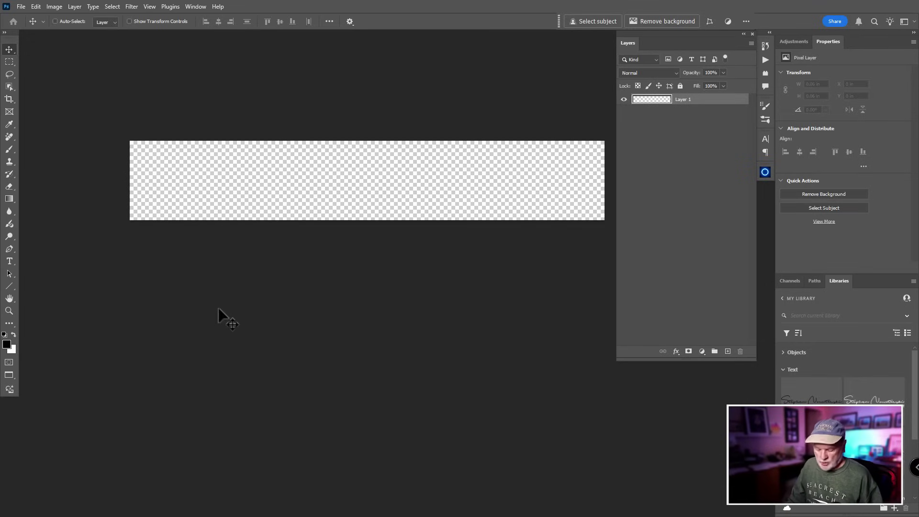
key("t")
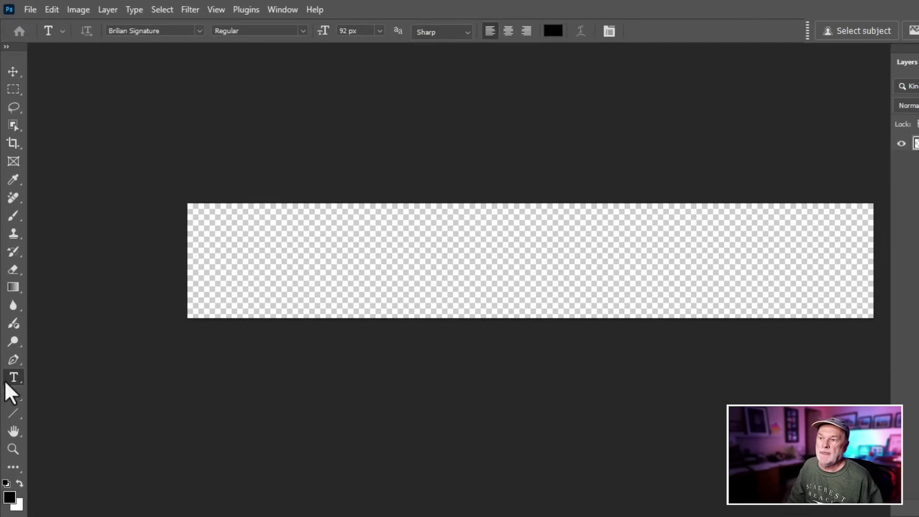
Choose Brilian Signature as the font family in the Type options bar.
left_click(199, 32)
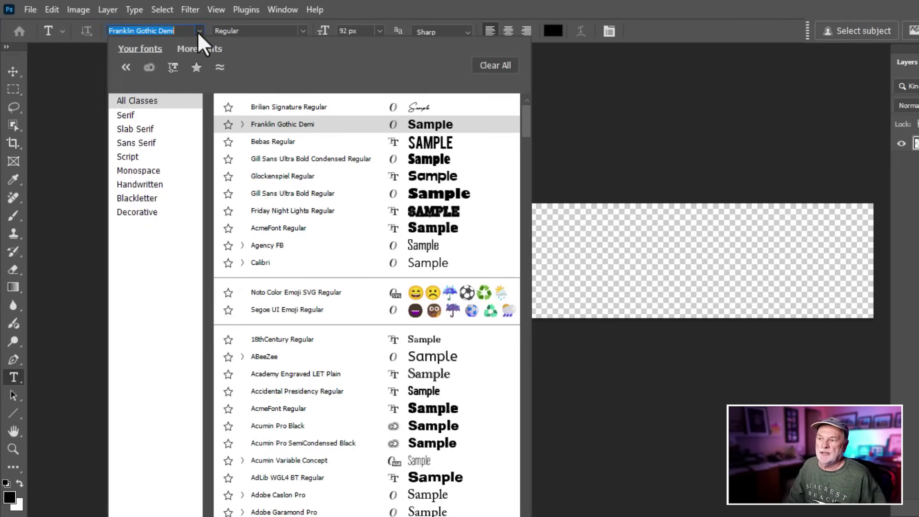
left_click(267, 103)
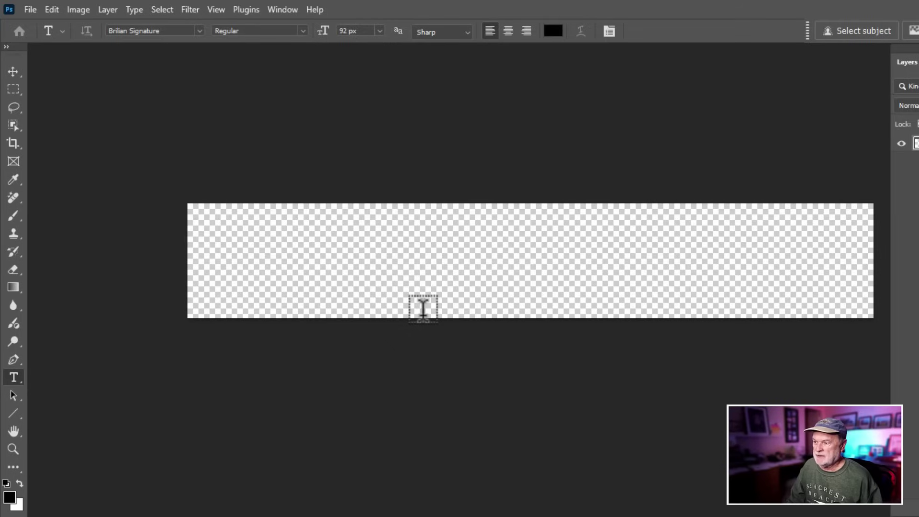
Type the person's full name near the canvas centre, commit it, and start Free Transform.
left_click(430, 268)
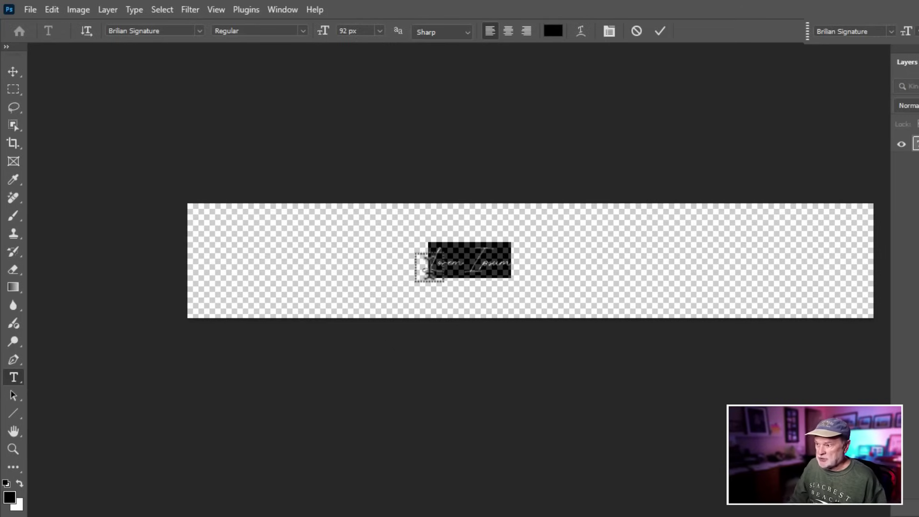
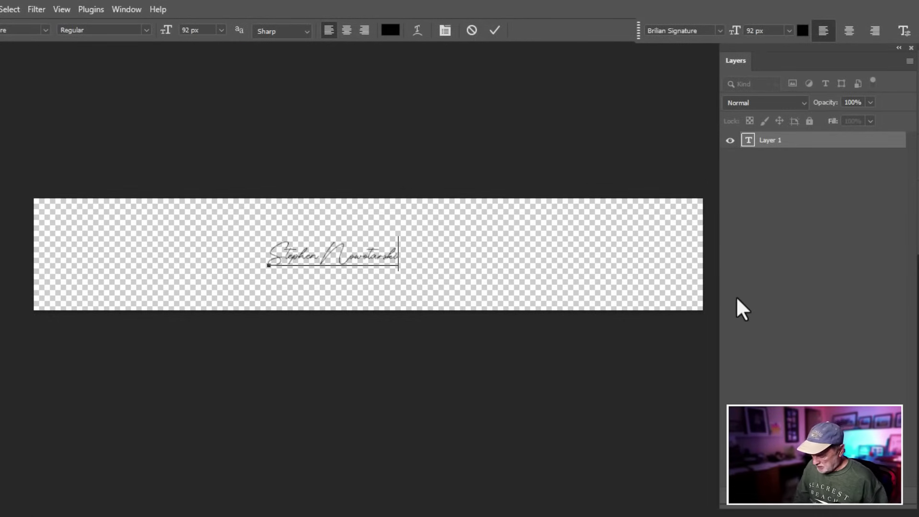
left_click(748, 139)
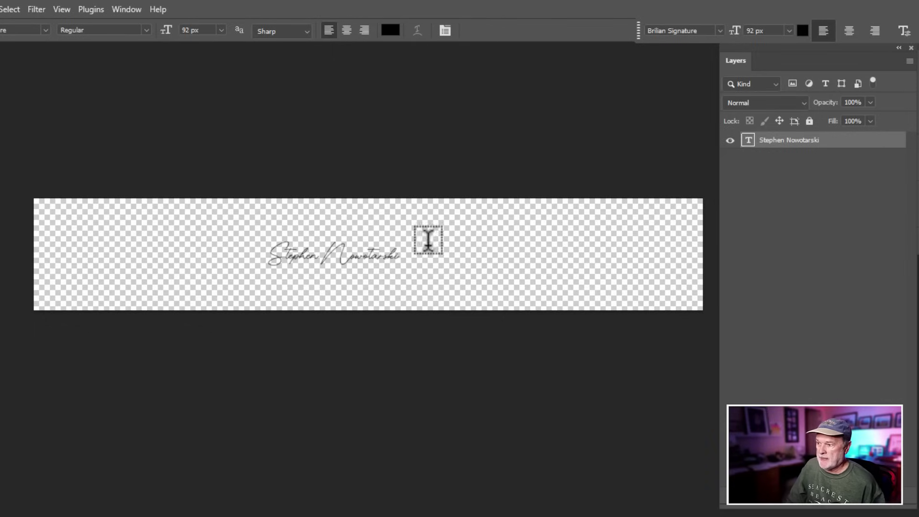
key("ctrl+t")
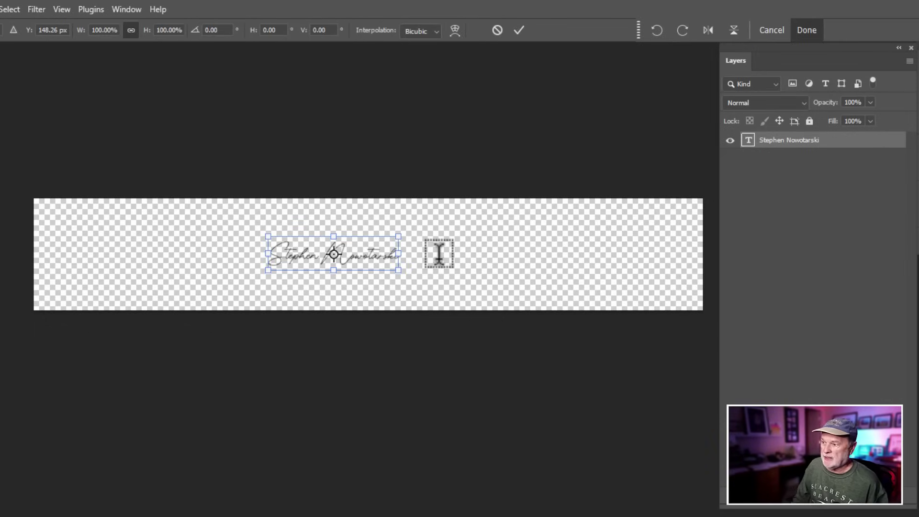
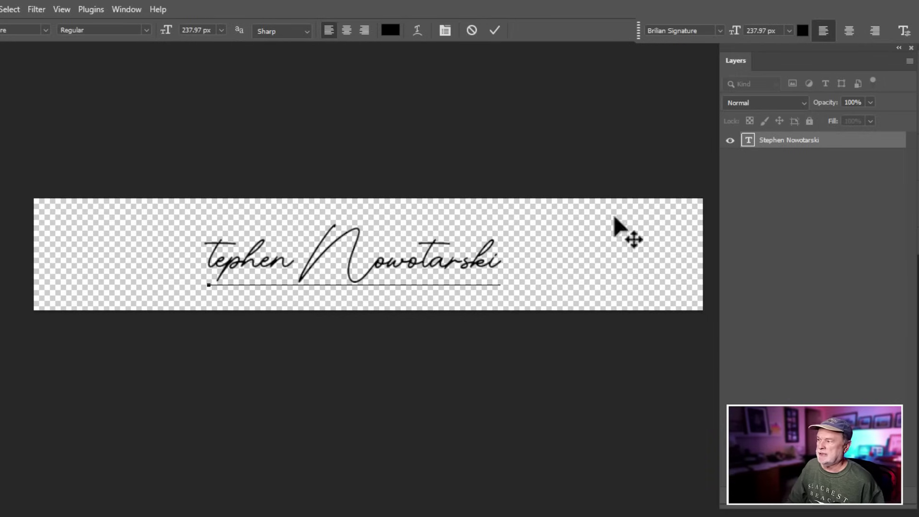
Commit the name text, then add a separate 92 px text layer with a capital S.
left_click(752, 142)
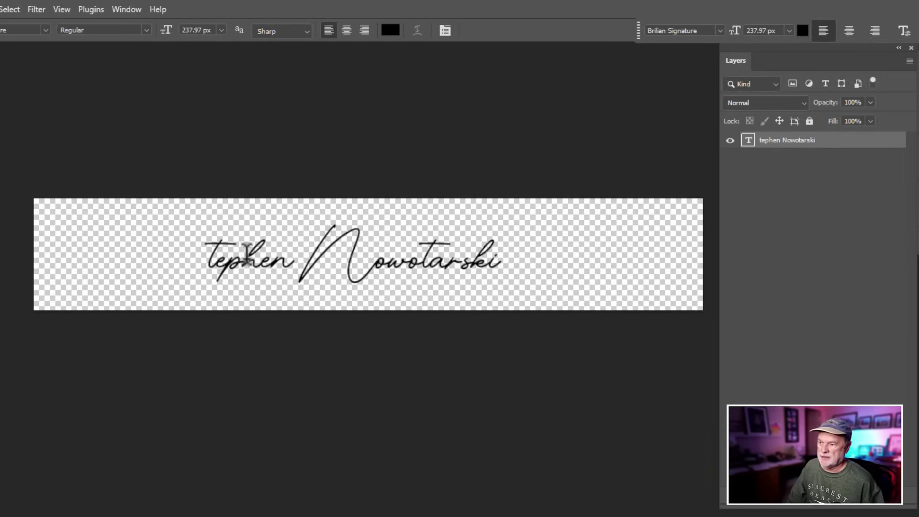
left_click(115, 247)
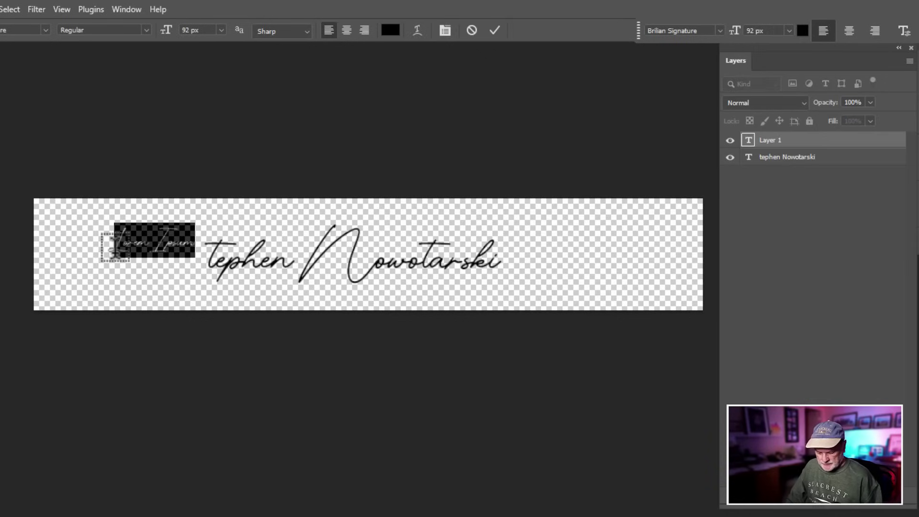
type("S")
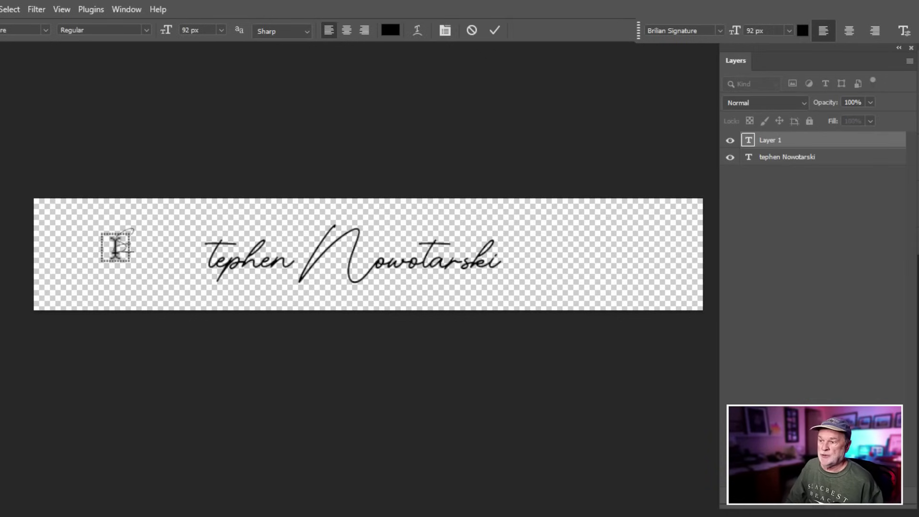
left_click(749, 142)
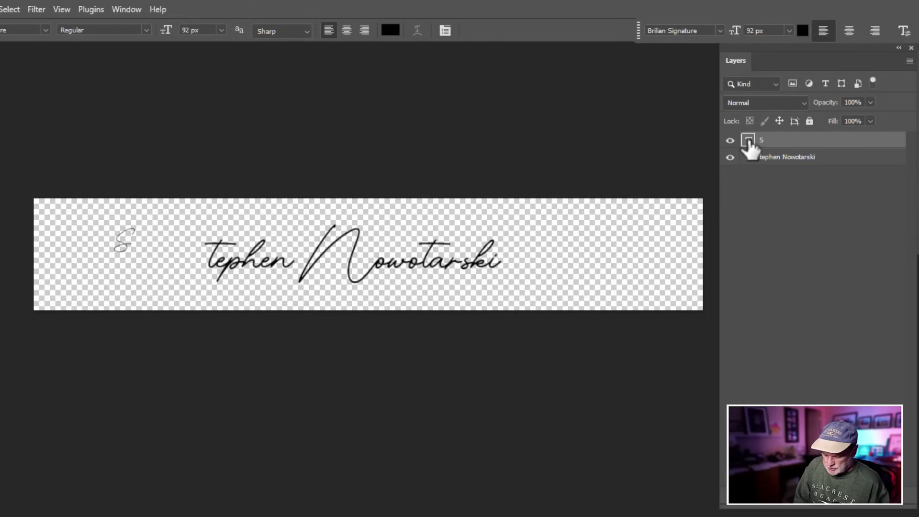
key("ctrl+t")
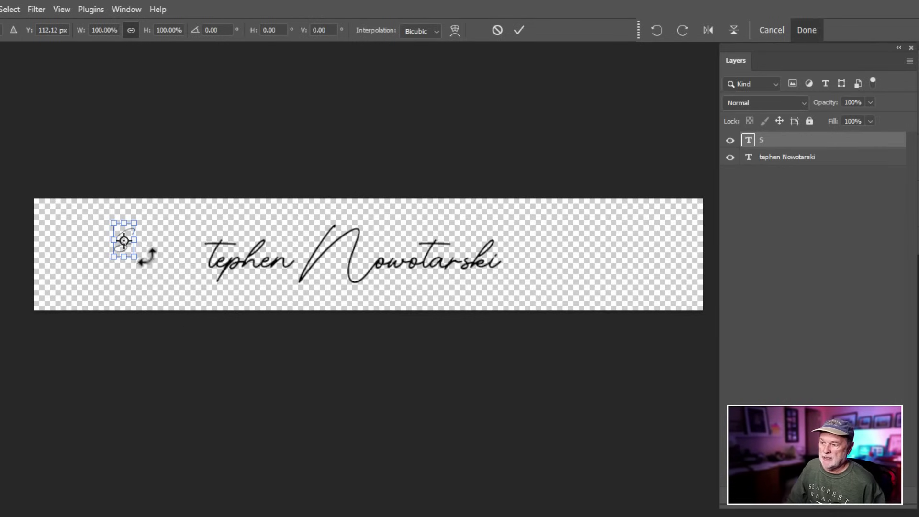
Scale the S up to about 340% and skew it into a slant.
left_click_drag(136, 257, 216, 318)
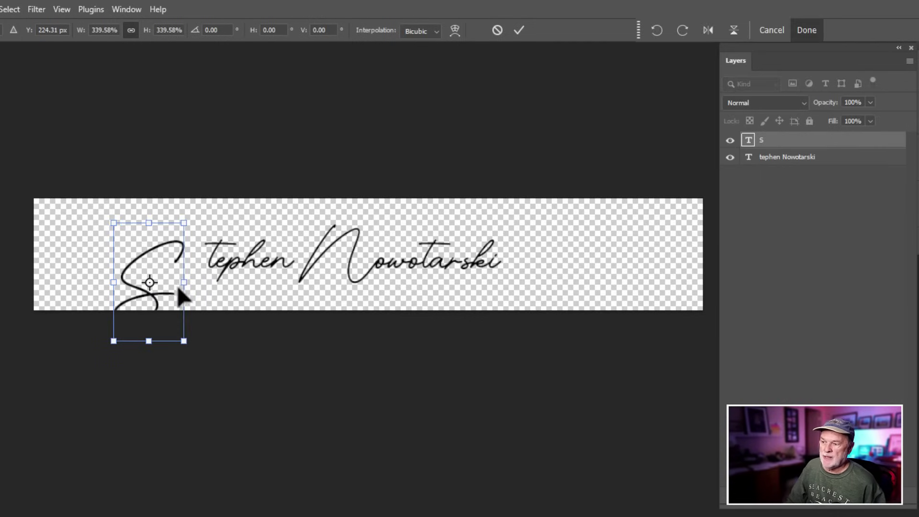
left_click_drag(168, 275, 178, 251)
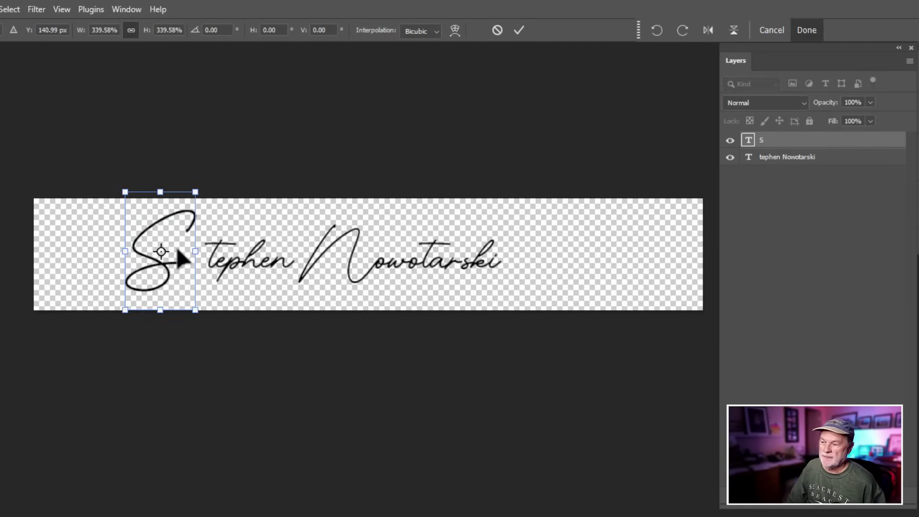
right_click(165, 224)
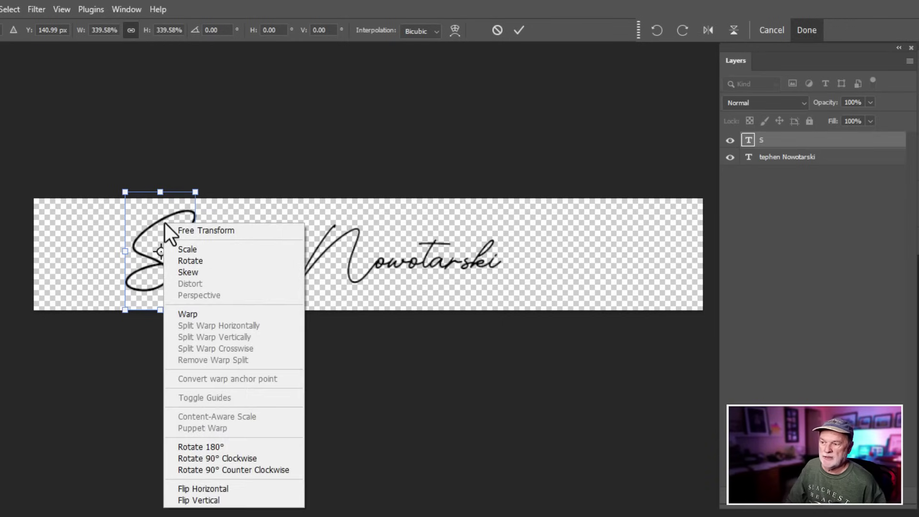
left_click(197, 271)
left_click_drag(195, 204, 243, 209)
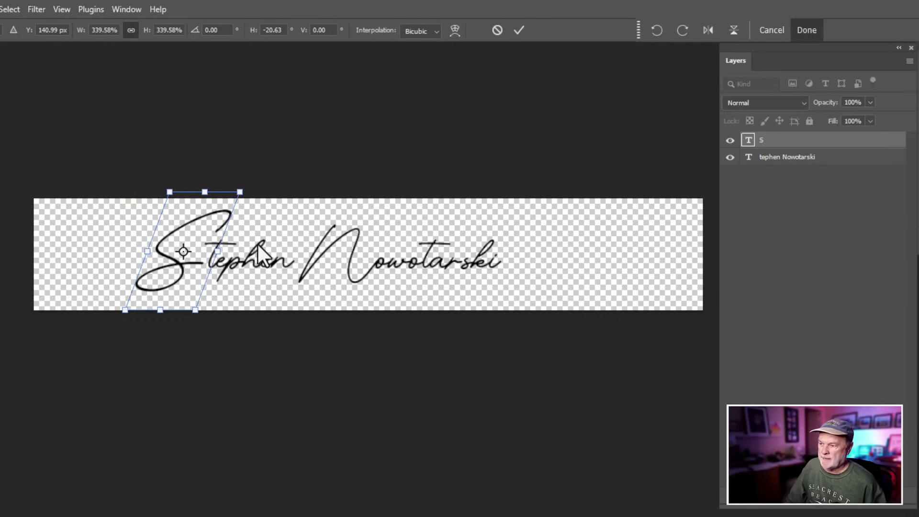
Nudge the S up and slightly right to join 'tephen', then apply the transform.
key("Up")
key("Up")
key("Up")
key("Up")
key("Up")
key("Up")
key("Up")
key("Up")
key("Up")
key("Up")
key("Up")
key("Up")
key("Up")
key("Up")
key("Up")
key("Up")
key("Up")
key("Up")
key("Up")
key("Up")
key("Up")
key("Up")
key("Up")
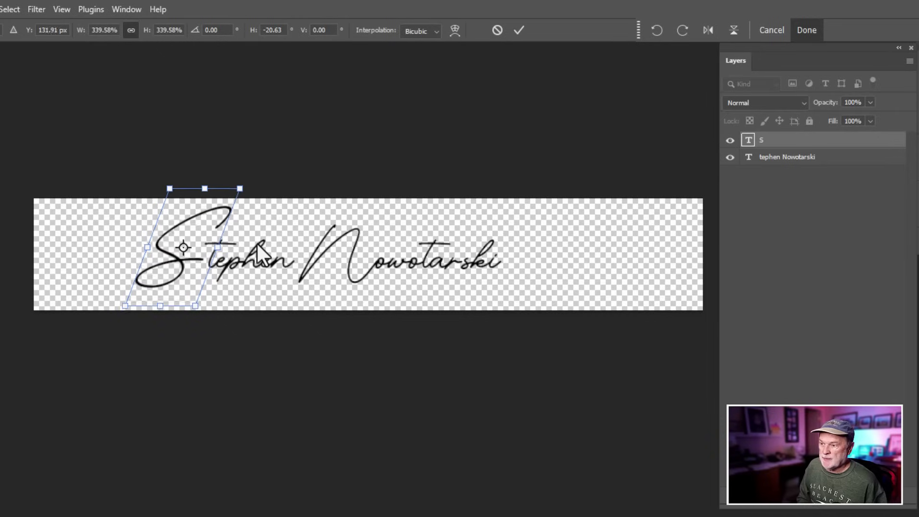
key("Up")
key("Up")
key("Up")
key("Up")
key("Up")
key("Up")
key("Up")
key("Up")
key("Up")
key("Up")
key("Up")
key("Up")
key("Up")
key("Up")
key("Up")
key("Up")
key("Up")
key("Up")
key("Up")
key("Up")
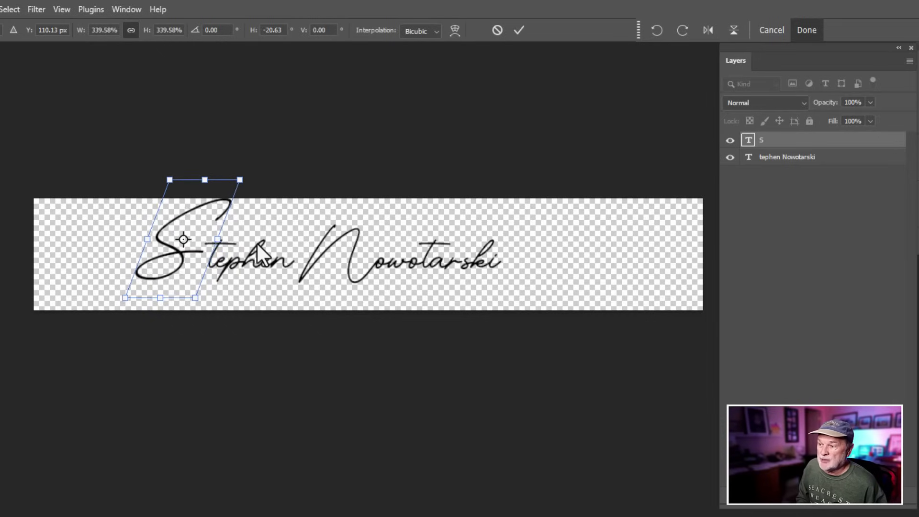
key("Up")
key("Up")
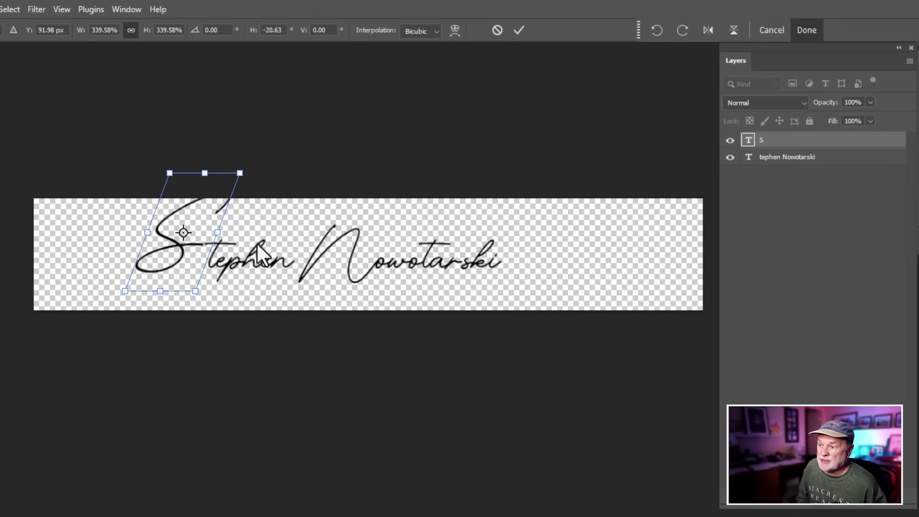
key("Right")
key("Right")
key("Right")
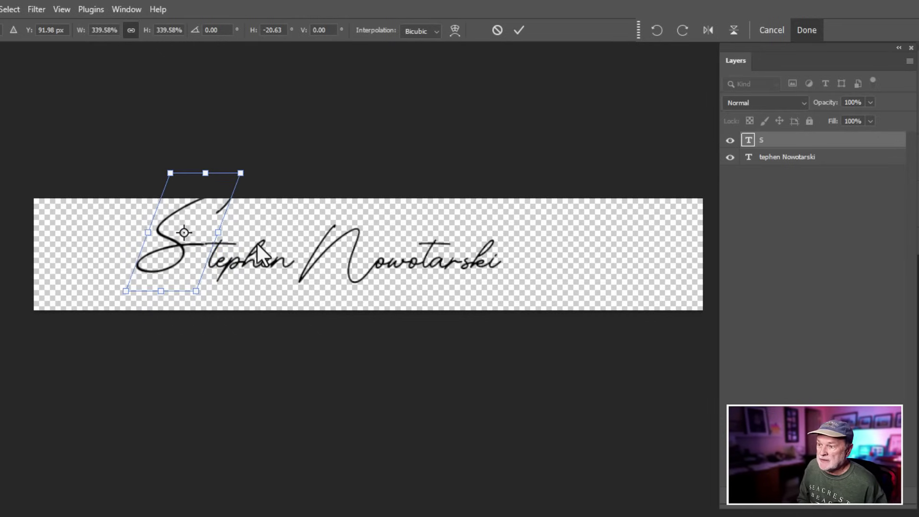
key("Up")
key("Up")
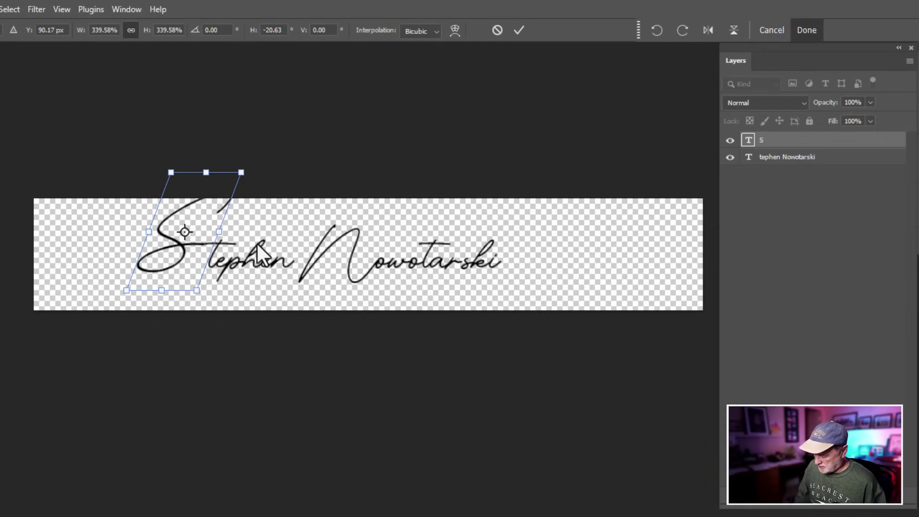
key("Return")
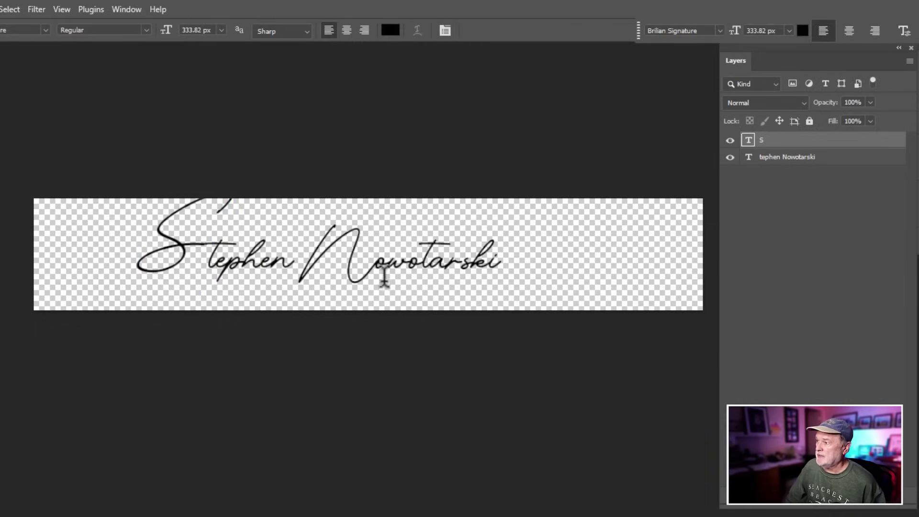
Merge the S and name text layers into one, then move the signature down 0.160 in.
left_click(785, 158)
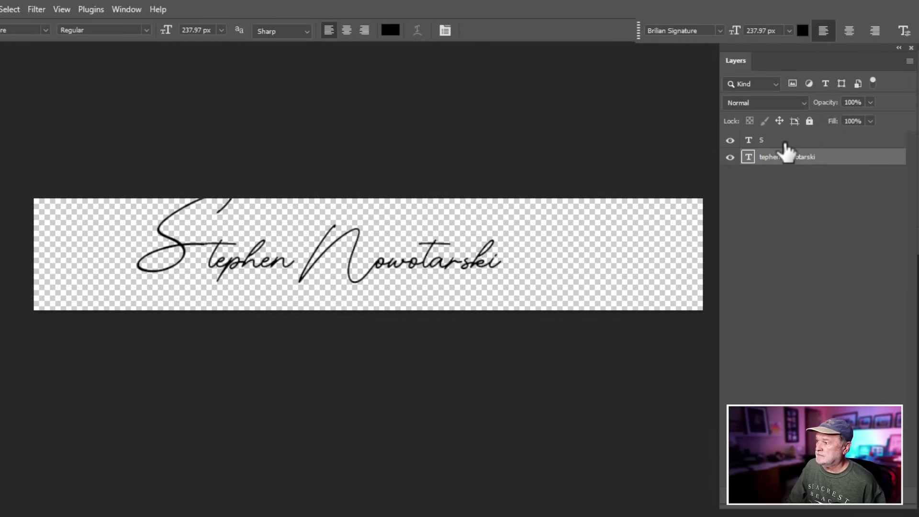
left_click(784, 142)
left_click(789, 158, "shift")
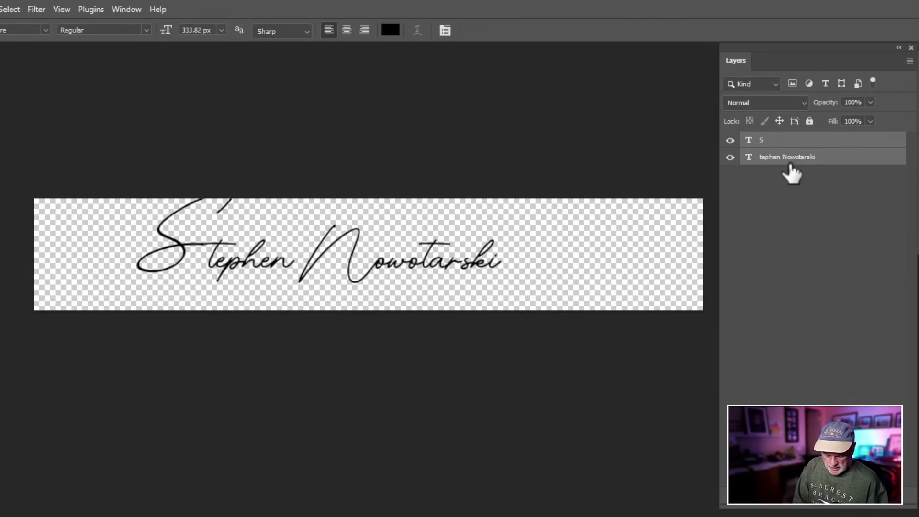
key("ctrl+e")
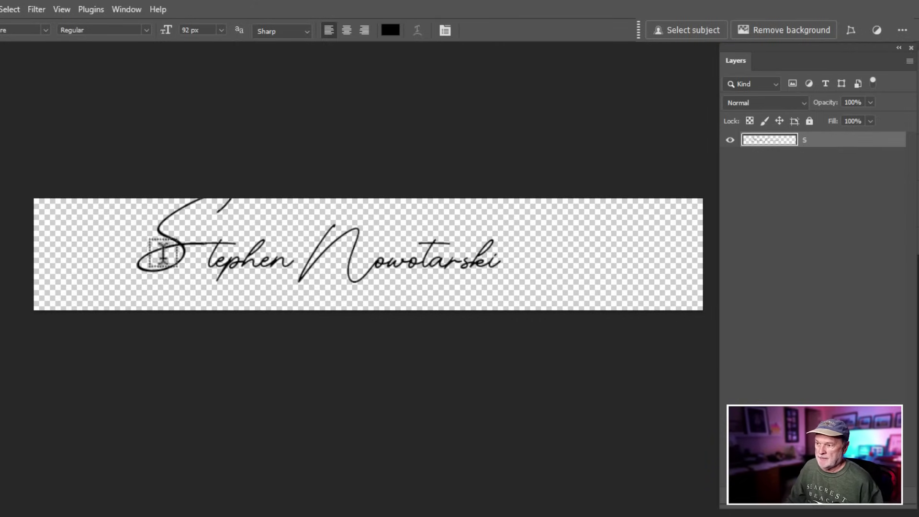
key("v")
left_click_drag(221, 267, 205, 283)
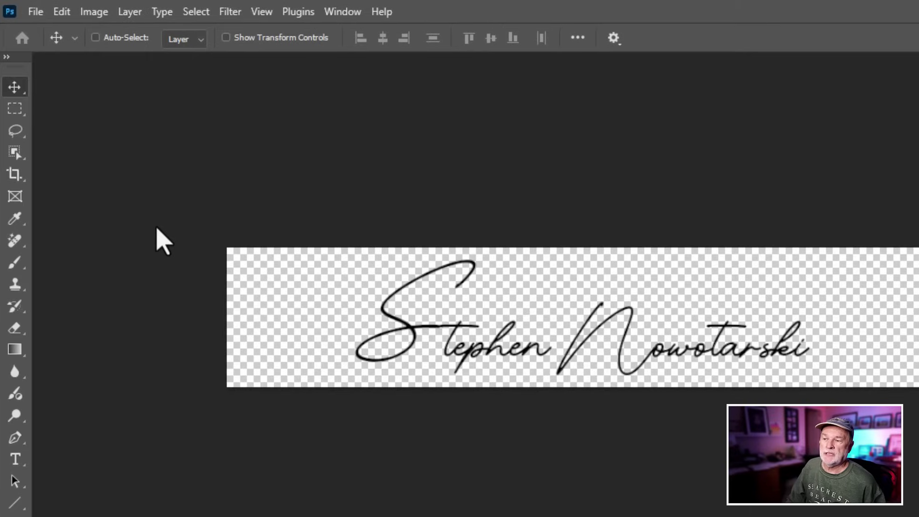
Use Image > Trim to remove transparent pixels from all four sides.
left_click(101, 10)
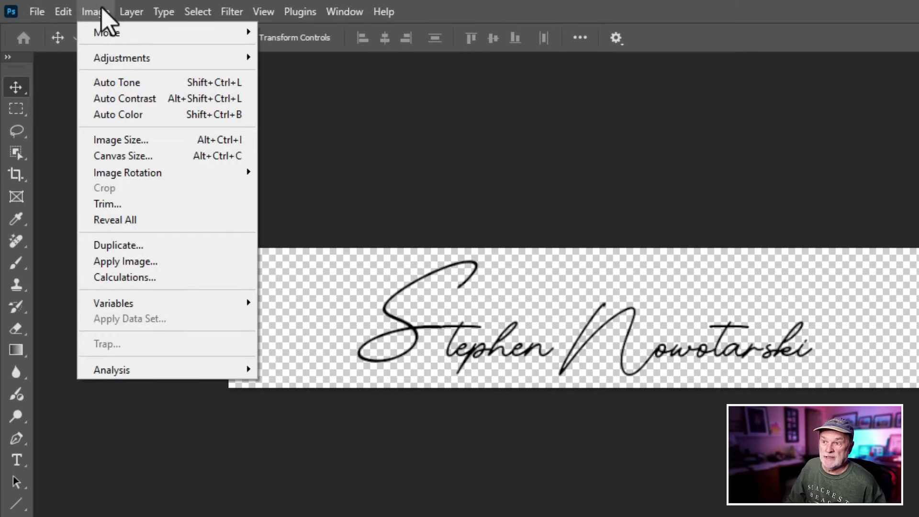
left_click(151, 203)
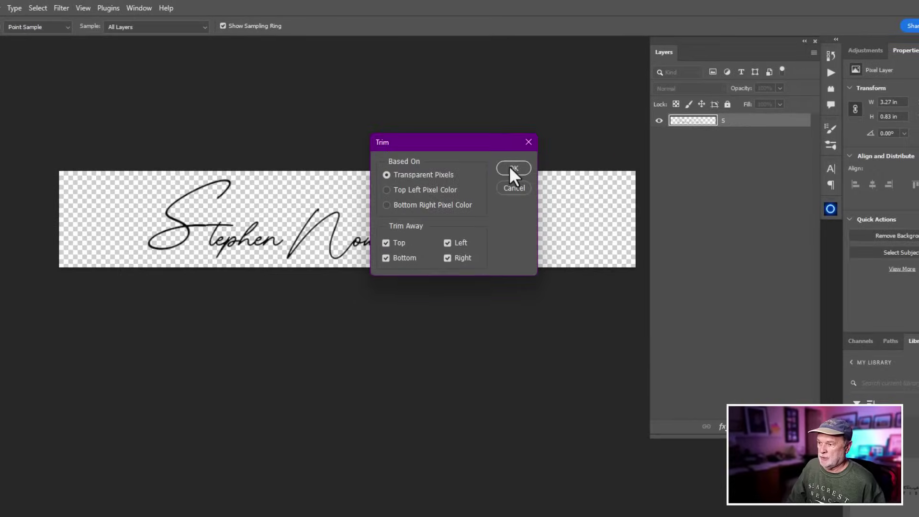
left_click(628, 190)
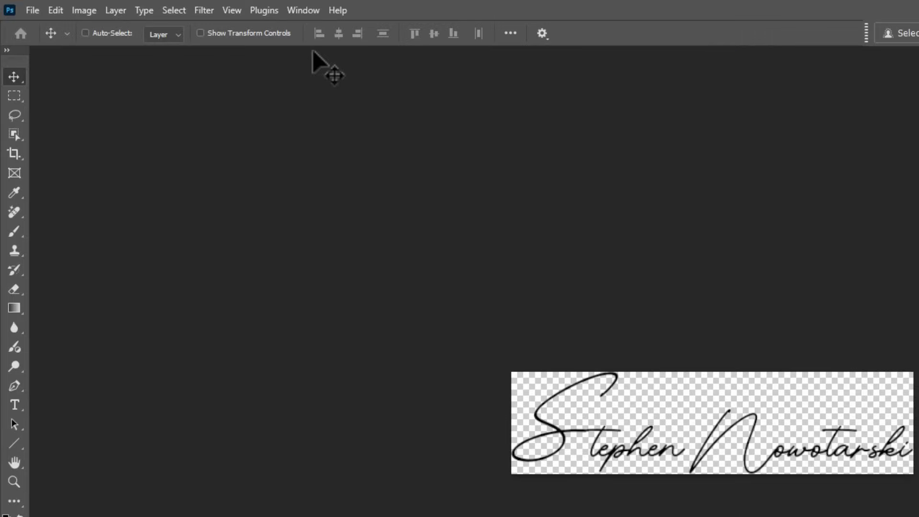
Show the Libraries panel and collapse its Text group of saved items.
left_click(309, 11)
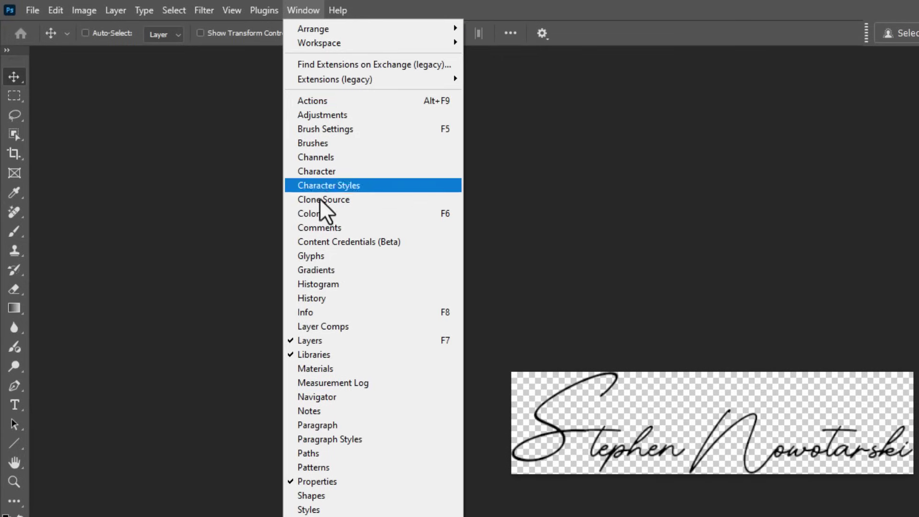
left_click(358, 356)
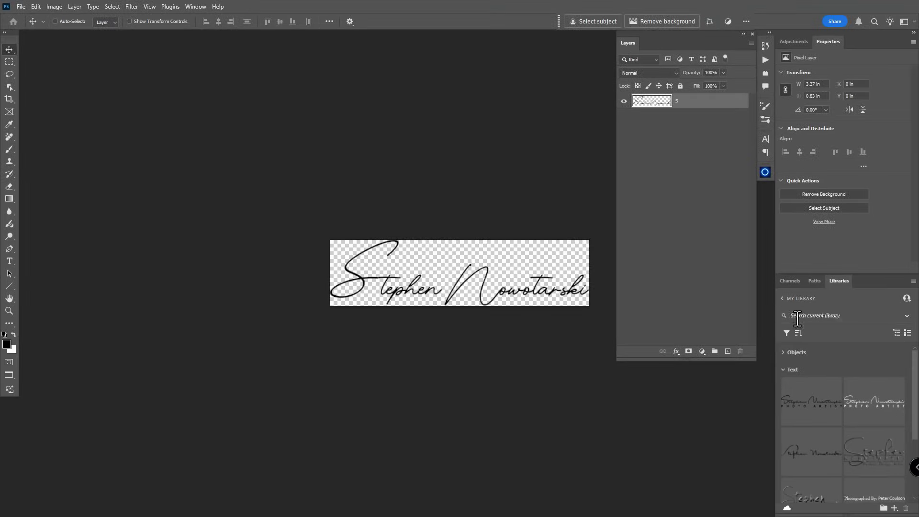
left_click(786, 370)
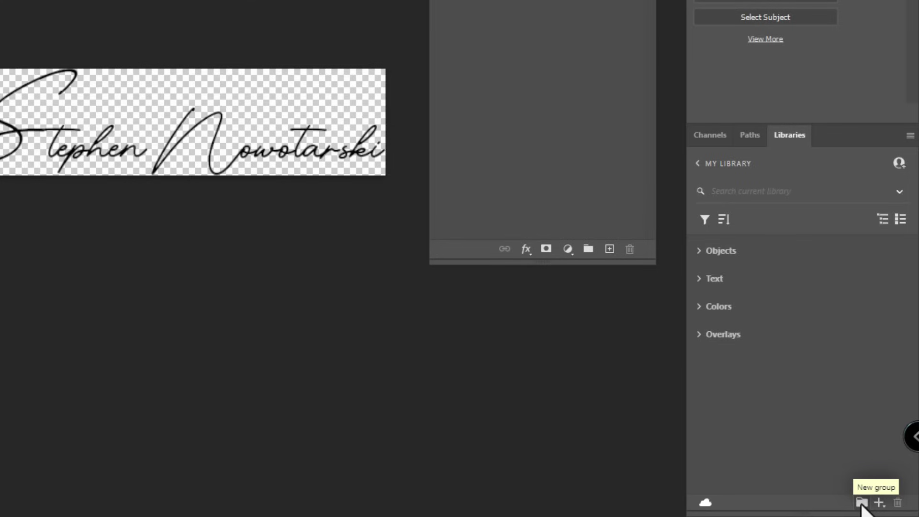
left_click(701, 281)
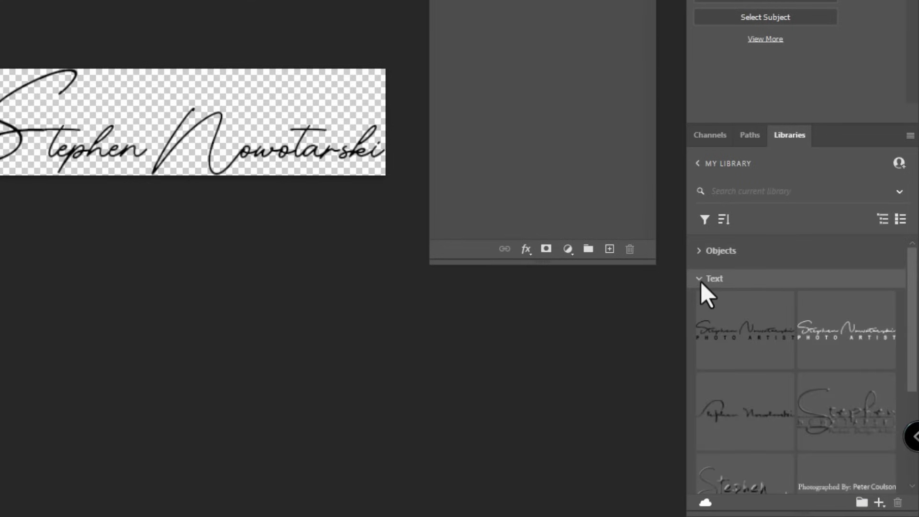
left_click(700, 282)
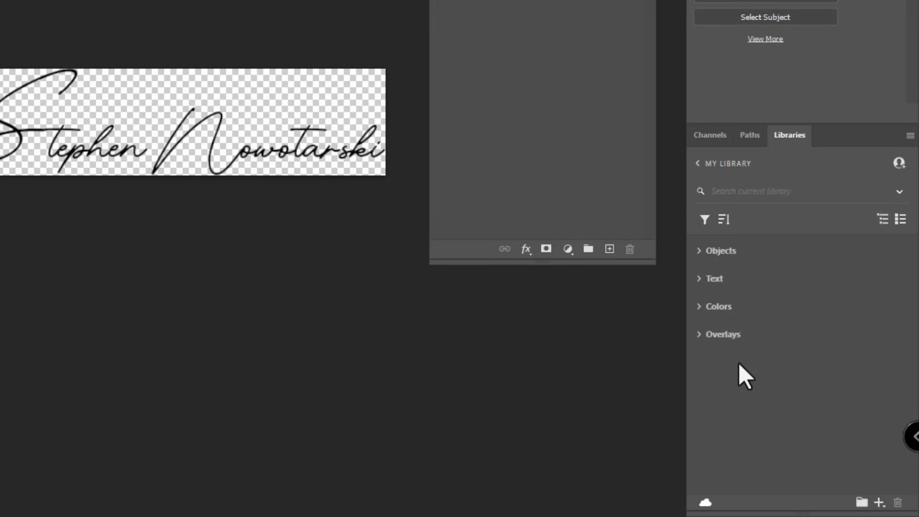
Drag the black signature into the library as graphic asset 'S' (982 × 249 px).
left_click(745, 384)
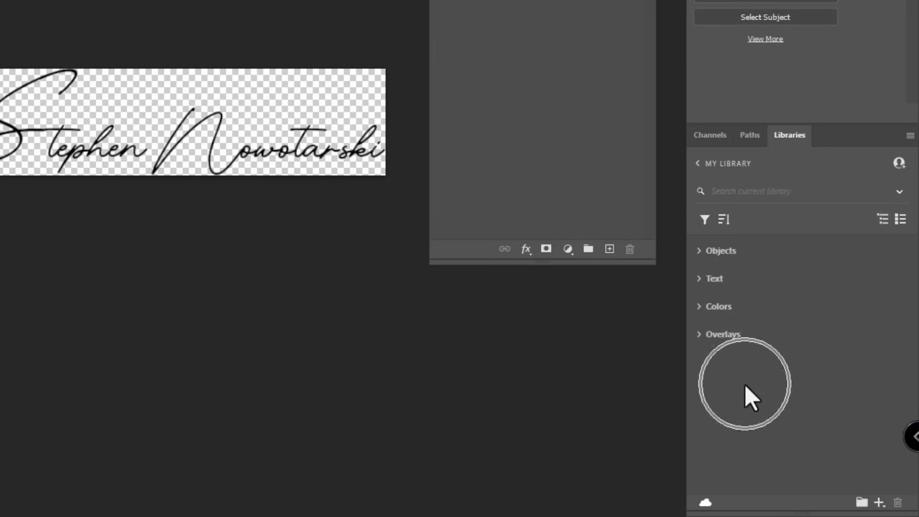
left_click(254, 124)
mouse_move(255, 122)
left_mouse_down()
mouse_move(269, 85)
mouse_move(611, 360)
mouse_move(731, 422)
left_mouse_up()
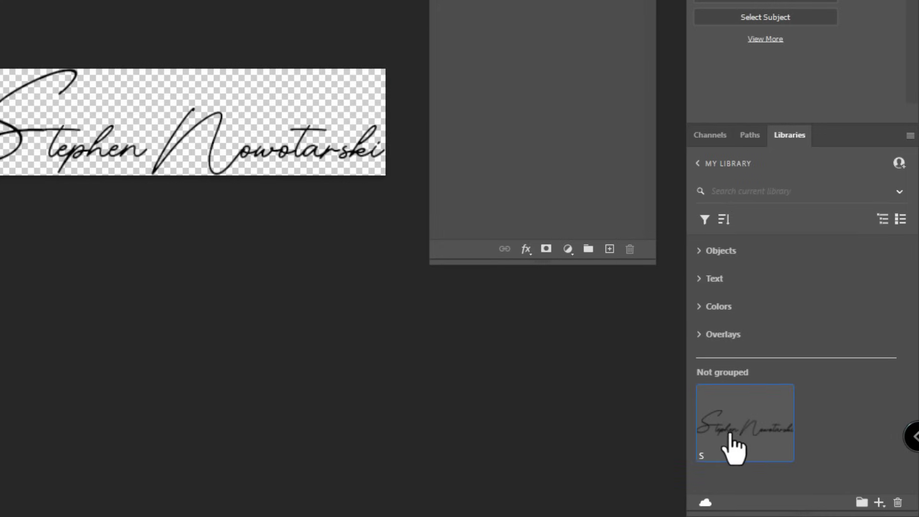
mouse_move(713, 454)
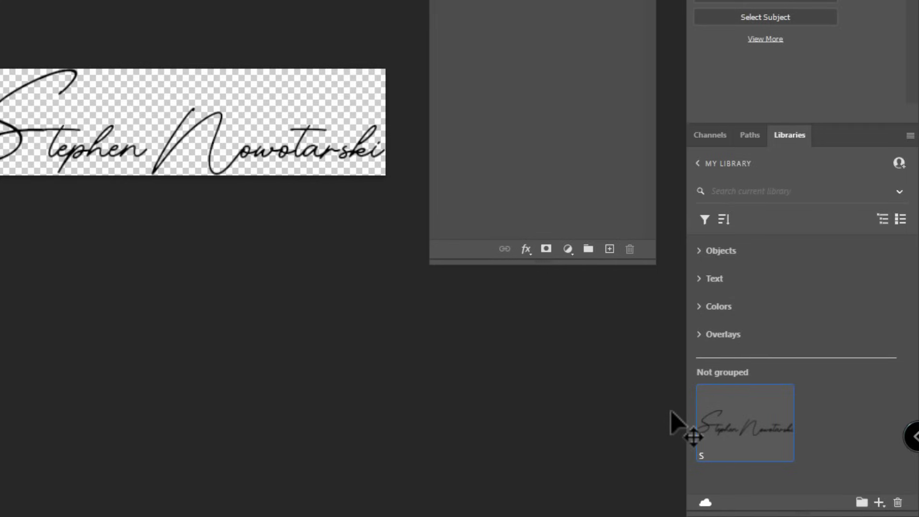
left_click_drag(671, 411, 721, 467)
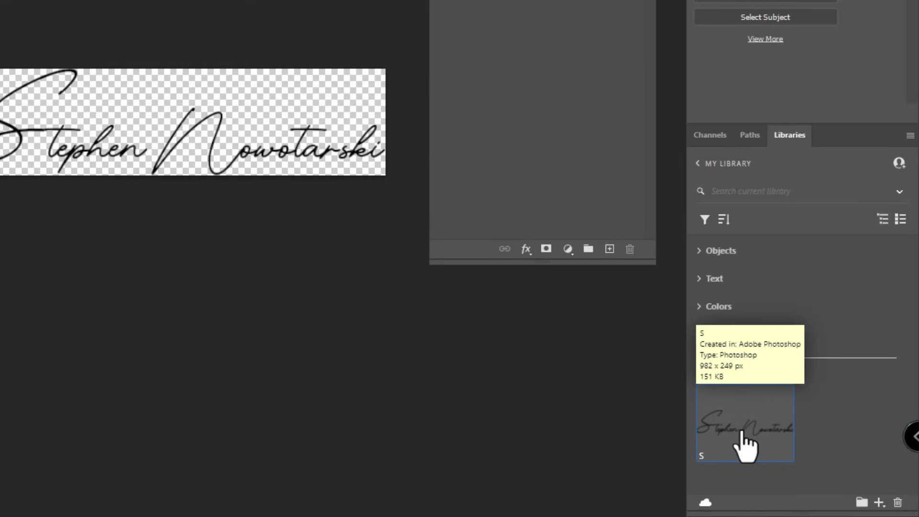
left_click_drag(742, 431, 530, 258)
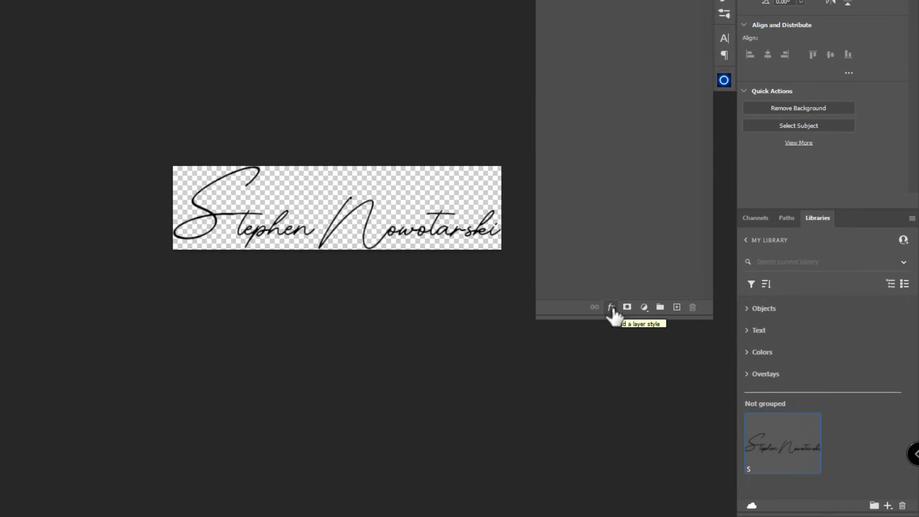
Give the signature layer a white #ffffff Color Overlay at 100% opacity.
left_click(611, 308)
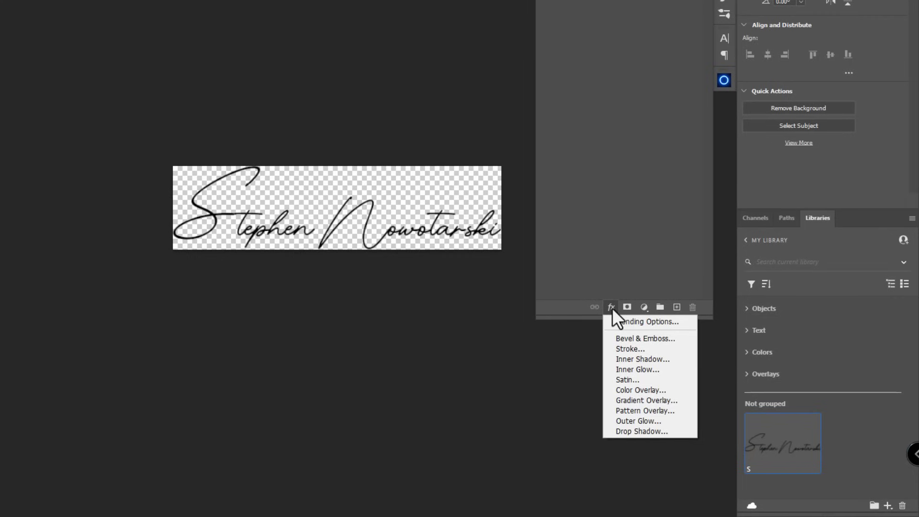
left_click(638, 390)
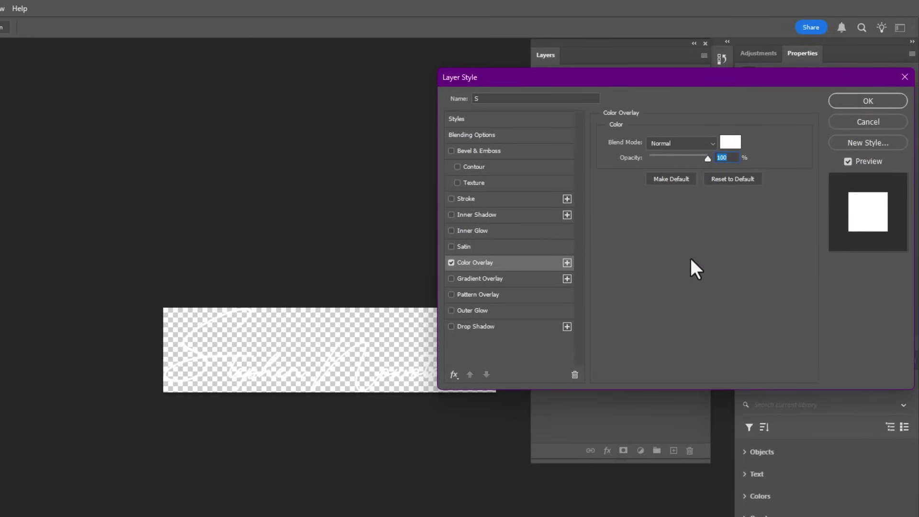
left_click(731, 142)
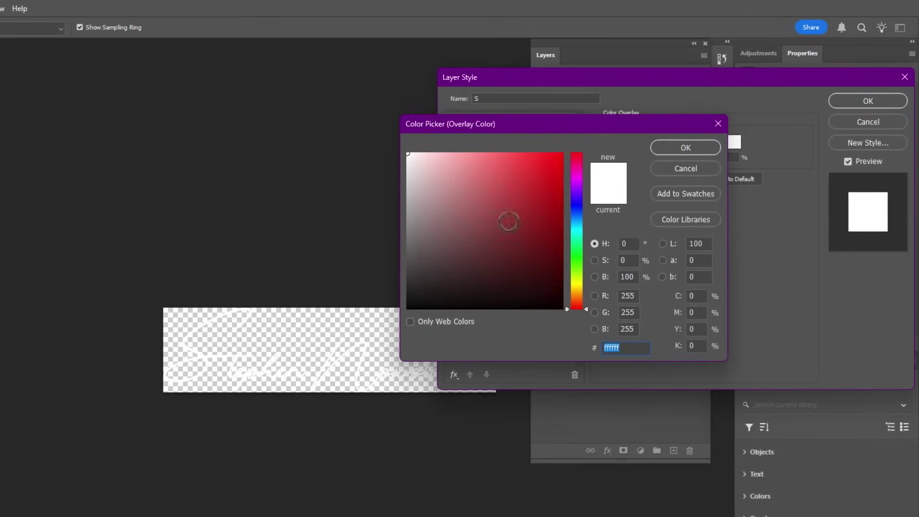
left_click(450, 179)
left_click_drag(450, 179, 378, 145)
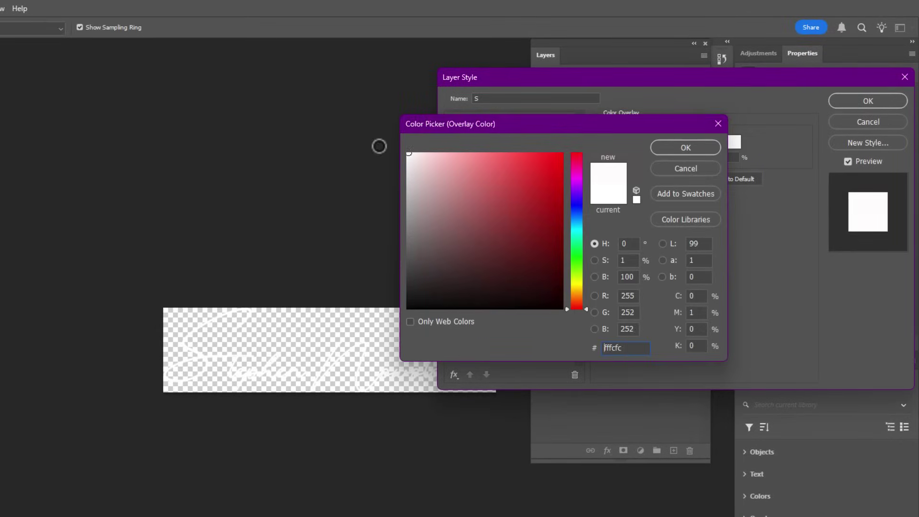
left_click(680, 153)
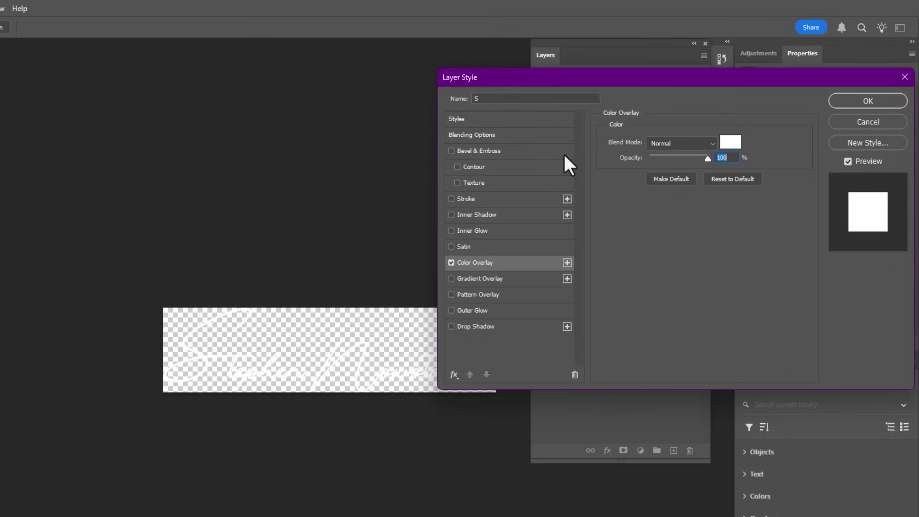
left_click(867, 100)
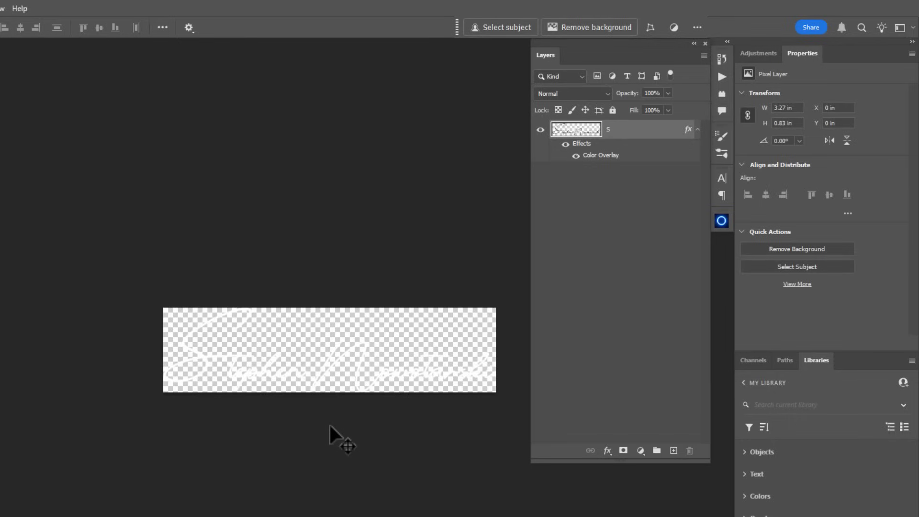
Drop the white signature into the library's Not grouped area as a second graphic.
left_click_drag(343, 372, 766, 516)
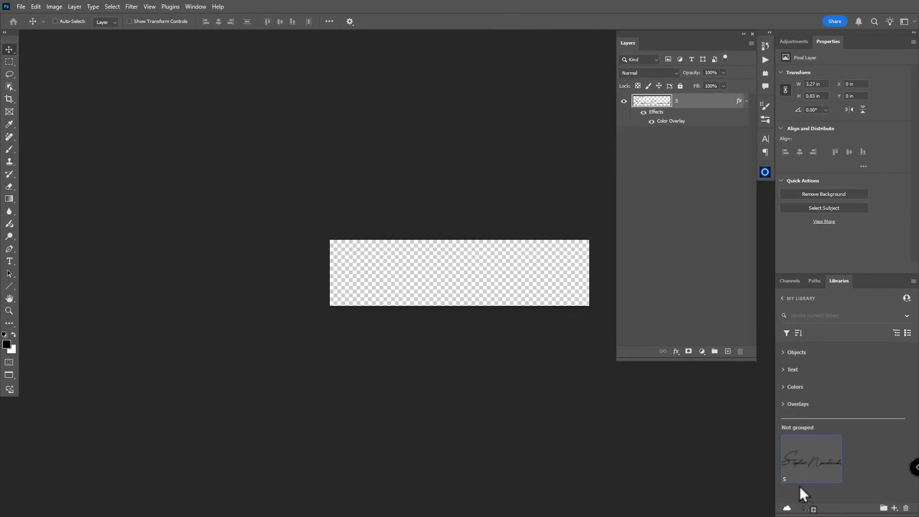
left_click_drag(800, 486, 854, 476)
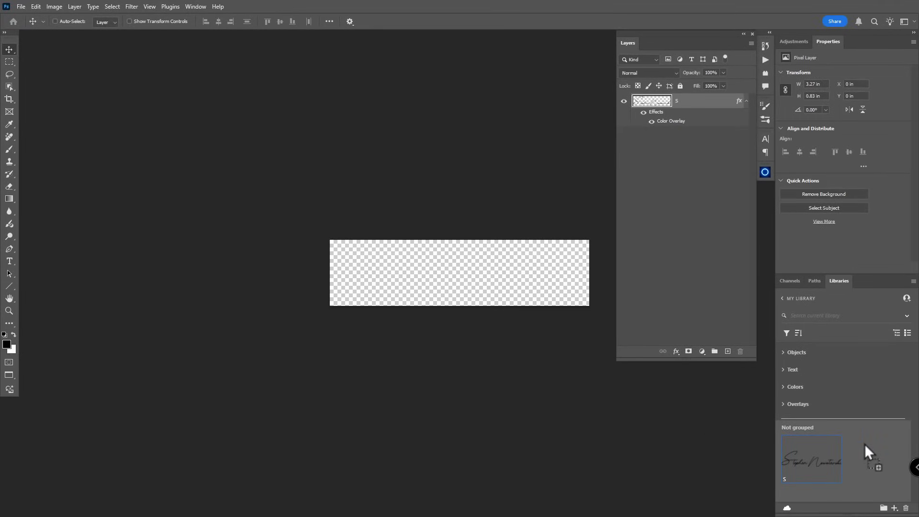
left_click_drag(865, 444, 864, 443)
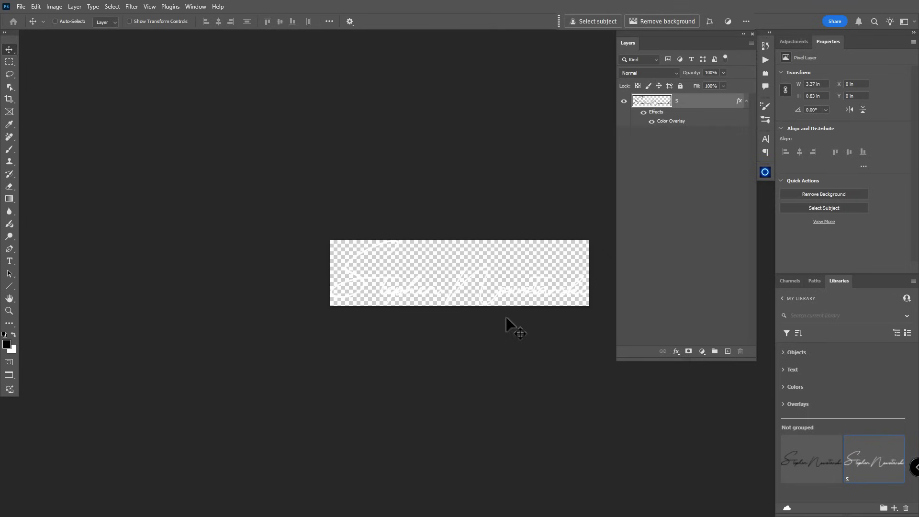
left_click(507, 252)
key("f")
key("f")
key("f")
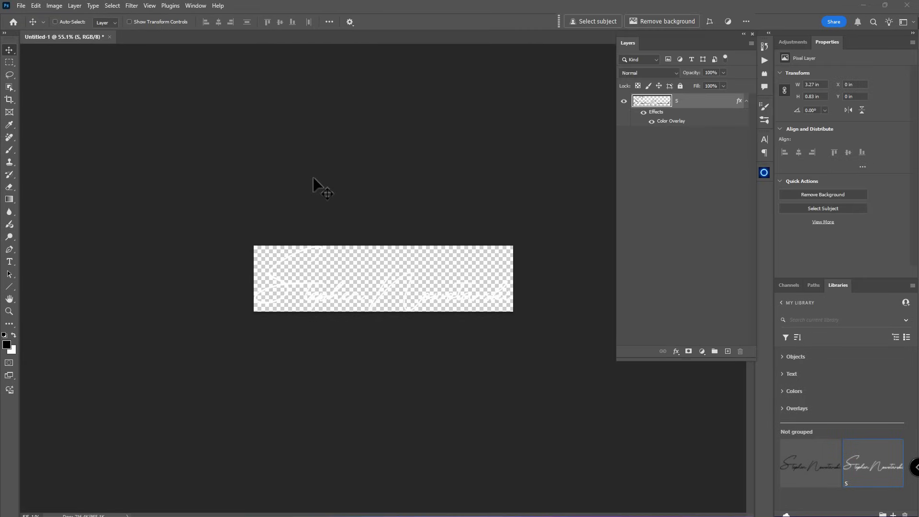
Close the signature document, choosing No to discard unsaved changes.
left_click(109, 37)
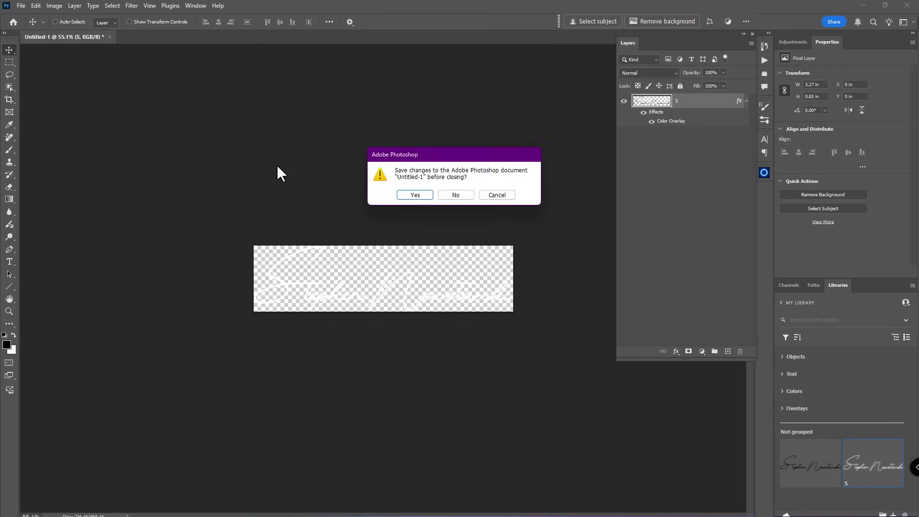
left_click(456, 196)
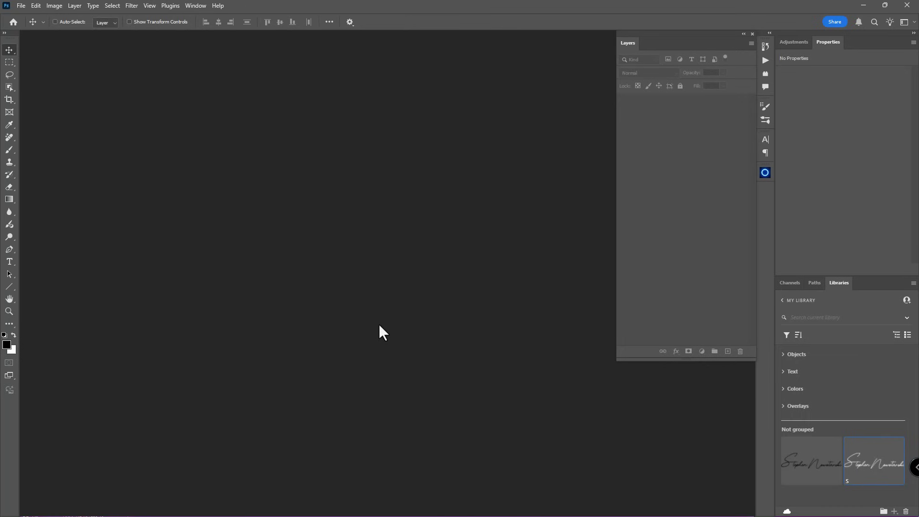
Open 1-Landscape Image.jpg and view the painting full screen.
key("ctrl+o")
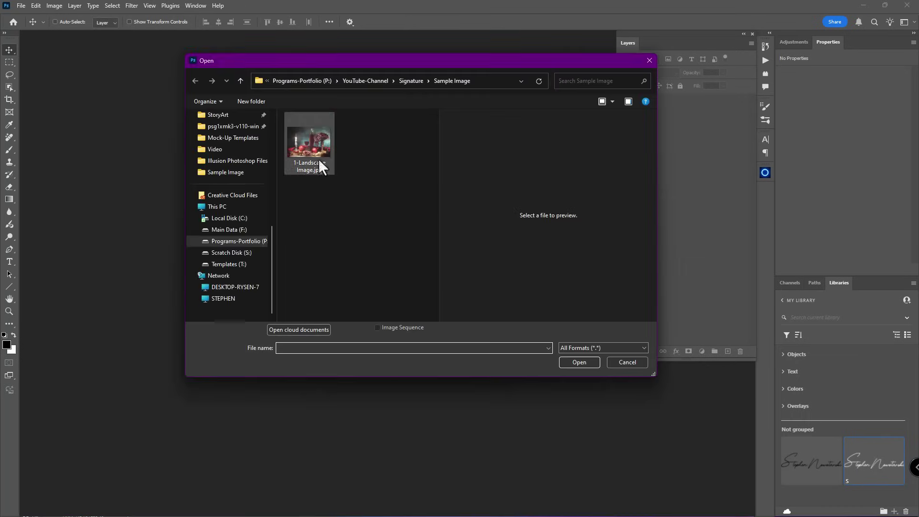
double_click(316, 153)
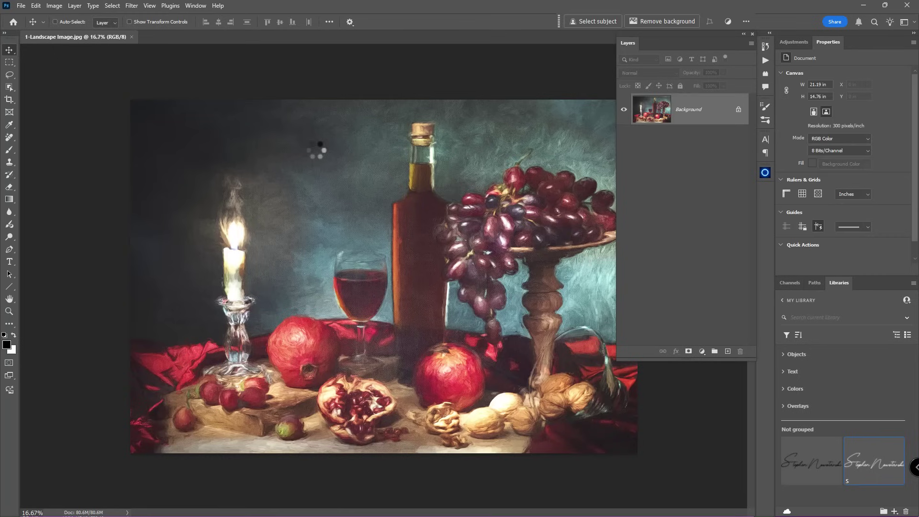
key("f")
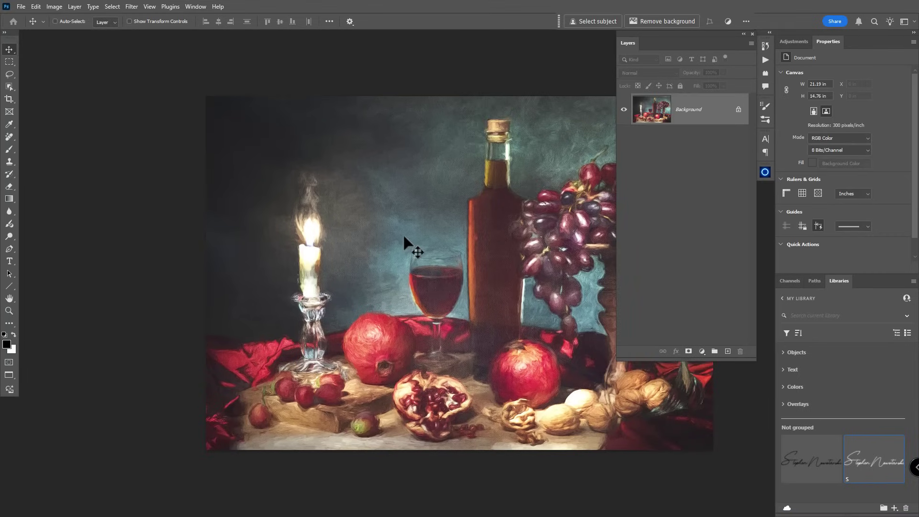
left_click_drag(498, 283, 383, 191)
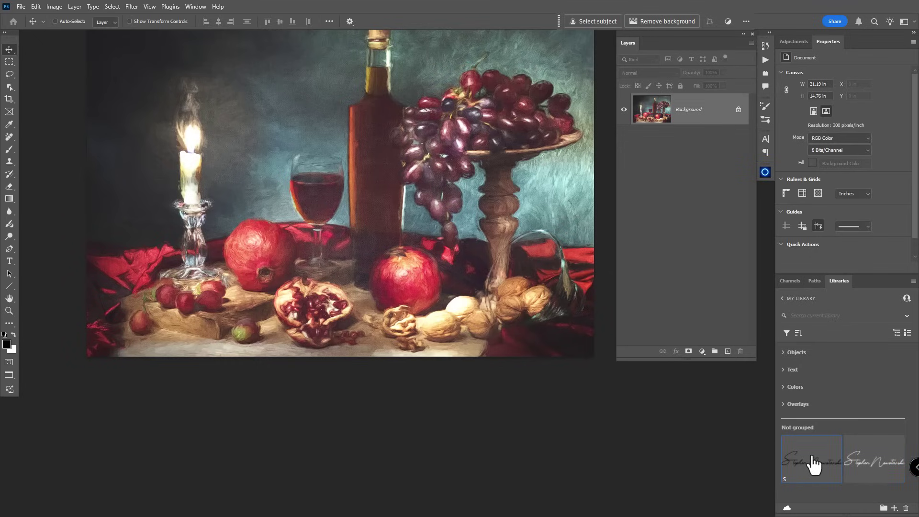
Place the black library signature on the painting as a test, then delete that layer.
mouse_move(814, 465)
left_mouse_down()
mouse_move(493, 297)
mouse_move(532, 326)
mouse_move(551, 321)
mouse_move(579, 341)
left_mouse_up()
key("Return")
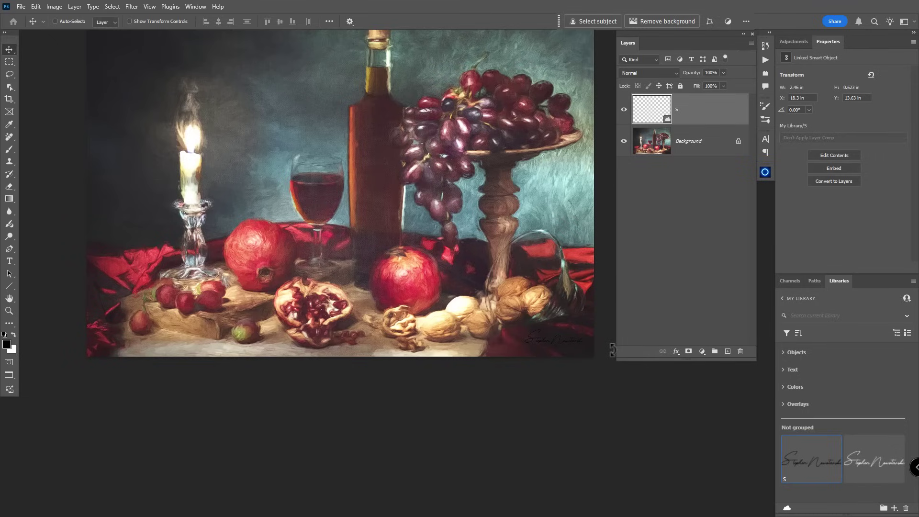
key("Delete")
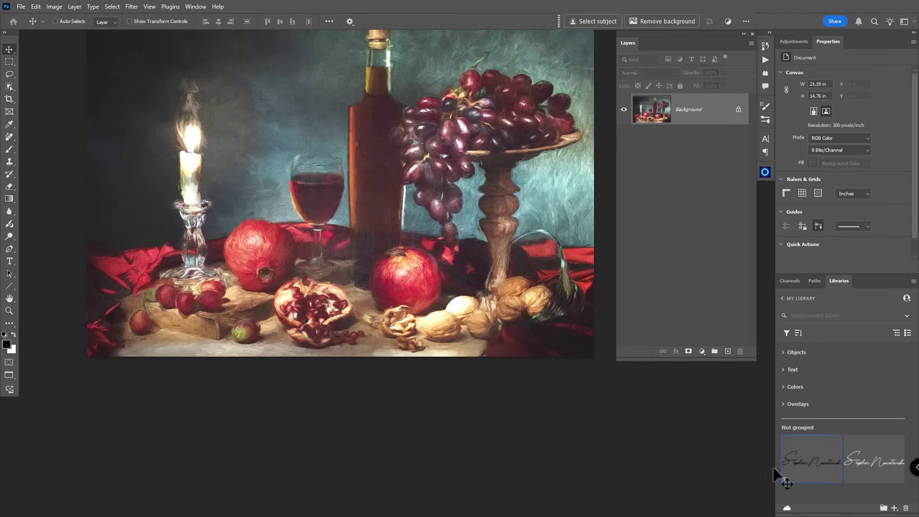
Place the white library signature in the painting's bottom-right corner and commit it.
left_click(862, 465)
mouse_move(860, 460)
left_mouse_down()
mouse_move(650, 392)
mouse_move(544, 328)
mouse_move(527, 331)
mouse_move(568, 338)
left_mouse_up()
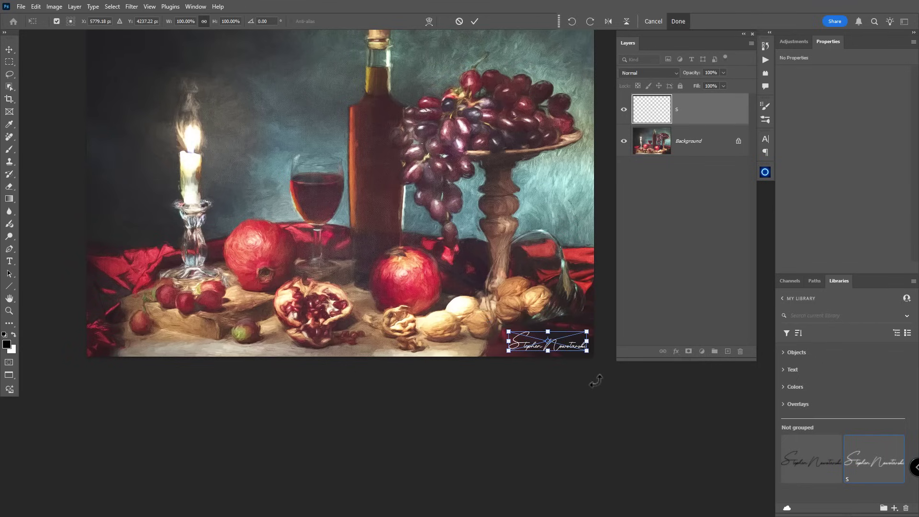
key("Return")
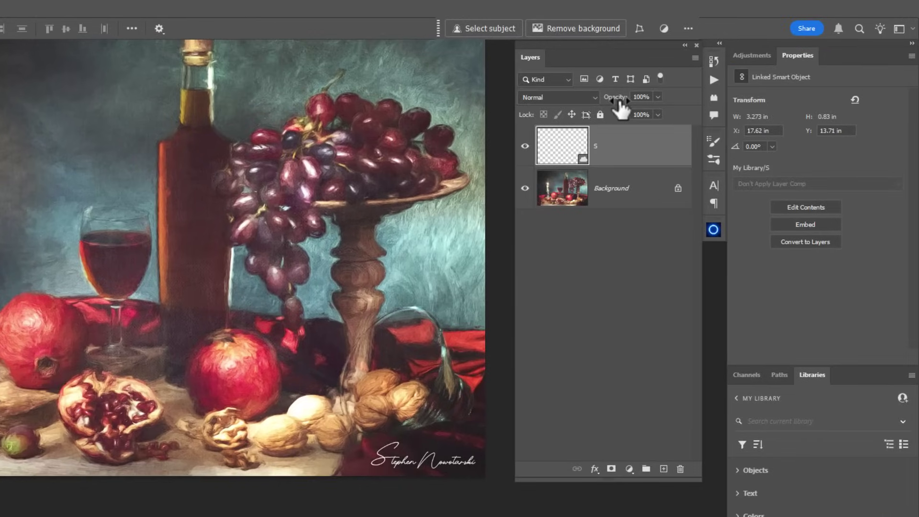
Drop the signature layer's opacity to 57%, then toggle its visibility to compare with the painting.
left_click_drag(620, 100, 613, 98)
left_click(525, 146)
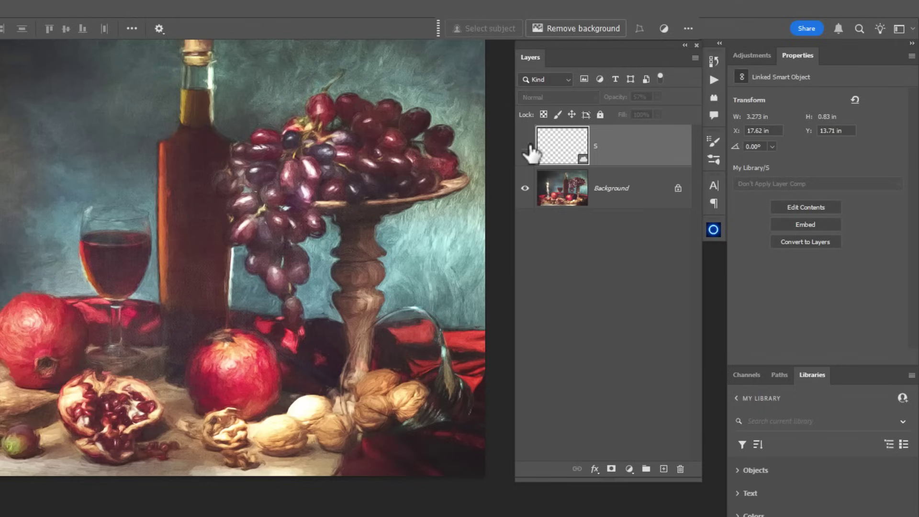
left_click(525, 146)
left_click(529, 146)
left_click(529, 146)
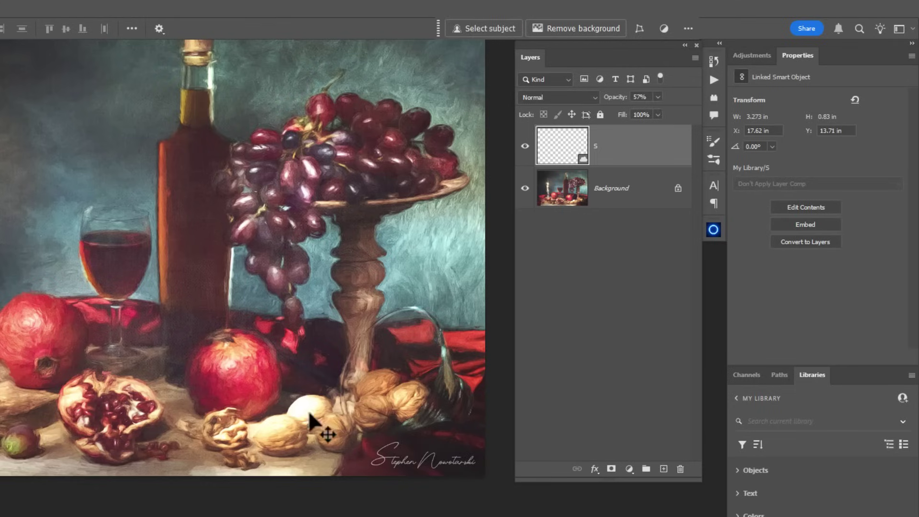